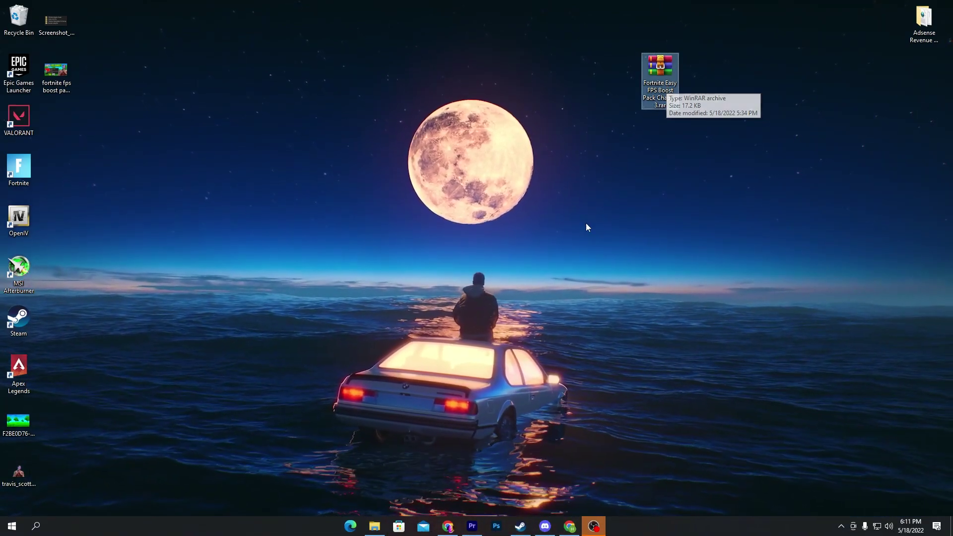
Step: Switch to Chrome, open the Fortnite Chapter 3 Easy FPS Boost Pack post on uptopacks.com, and download its RAR archive from Google Drive
click(458, 530)
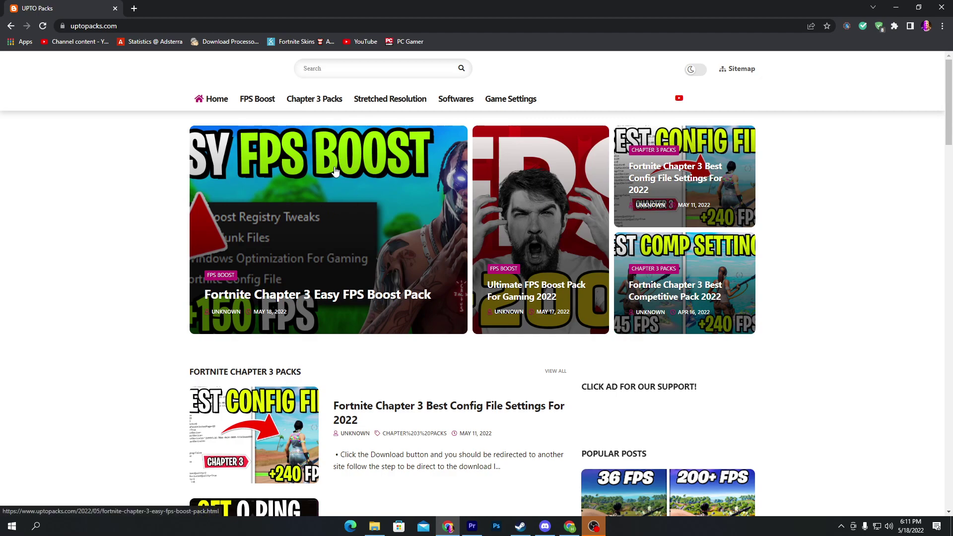
click(306, 178)
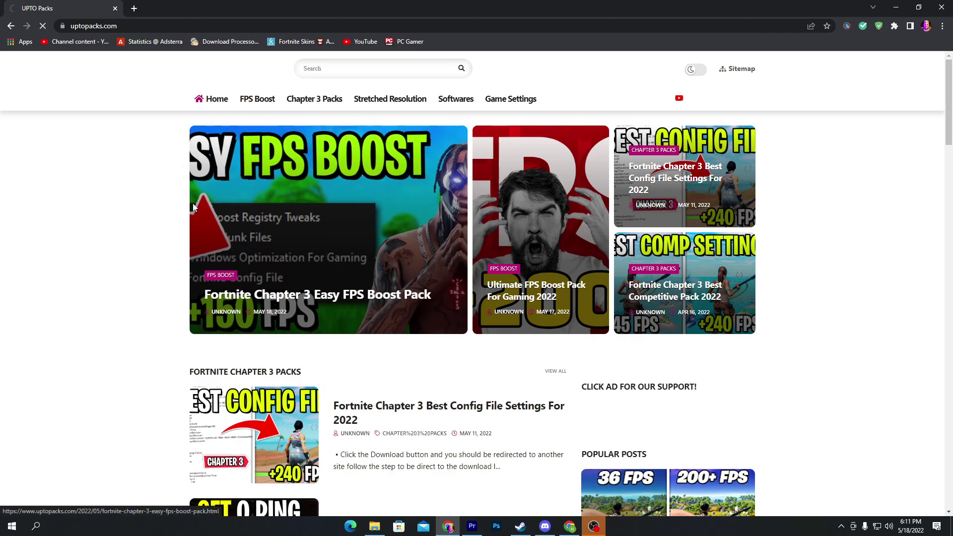
scroll(389, 220, down, 8)
scroll(377, 258, down, 1)
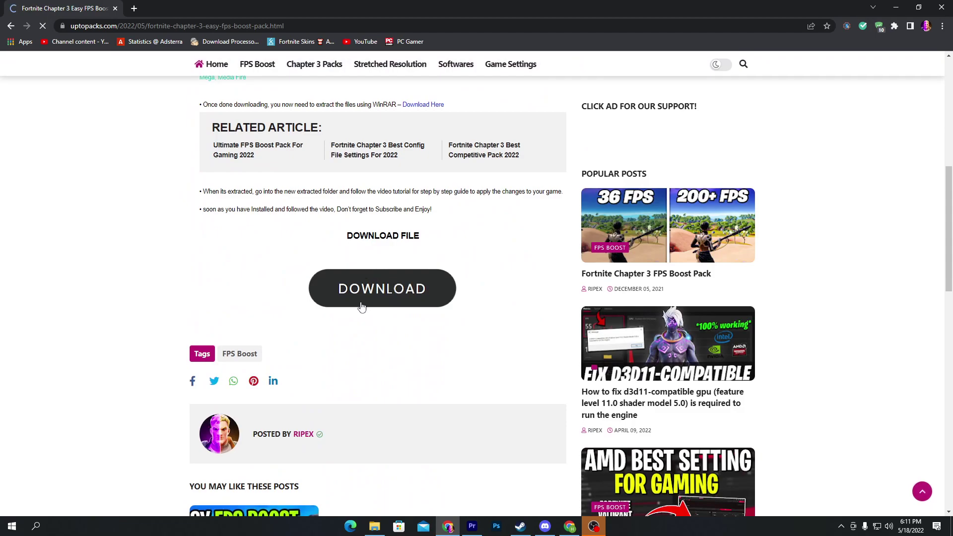
click(390, 302)
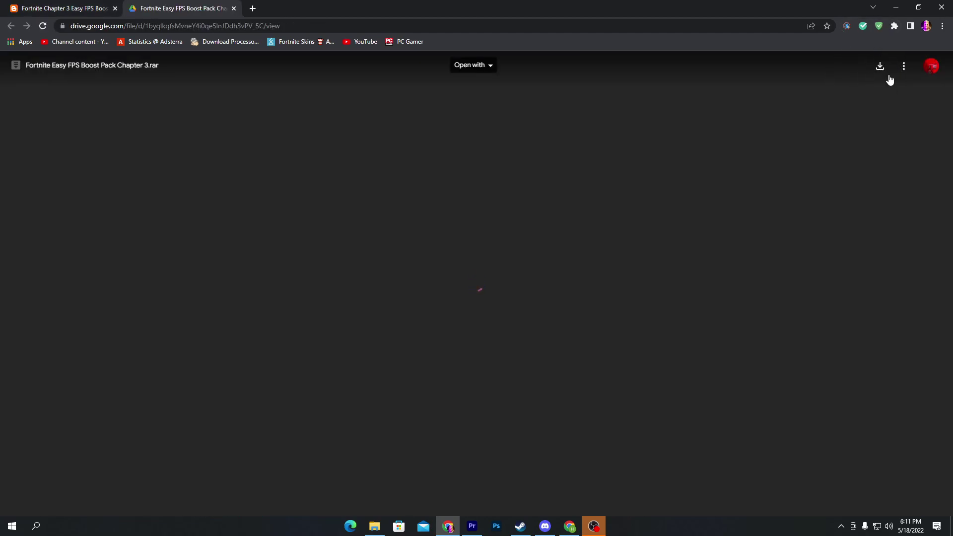
click(879, 65)
click(892, 5)
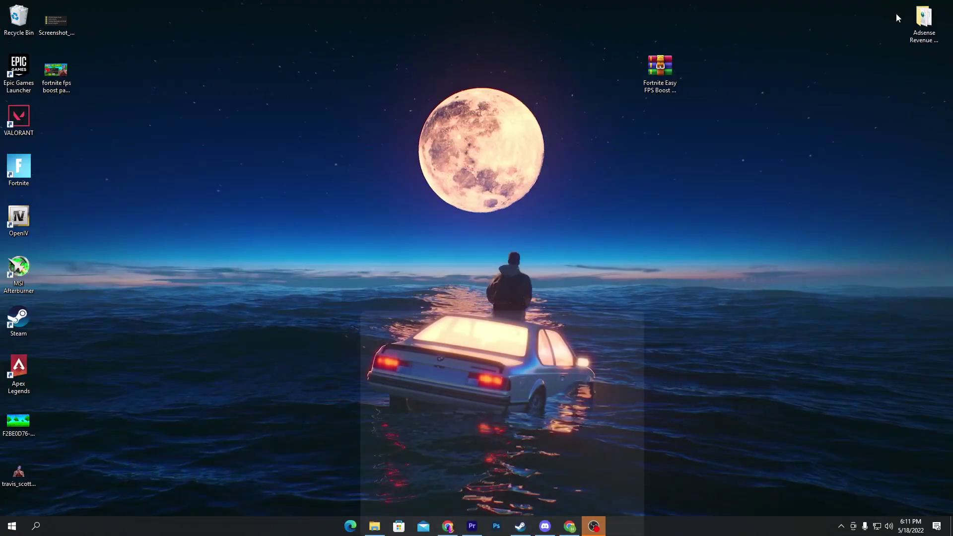
Step: Extract Fortnite Easy FPS Boost Pack Chapter 3.rar directly onto the desktop and place the extracted folder beside the archive
drag(658, 89, 392, 91)
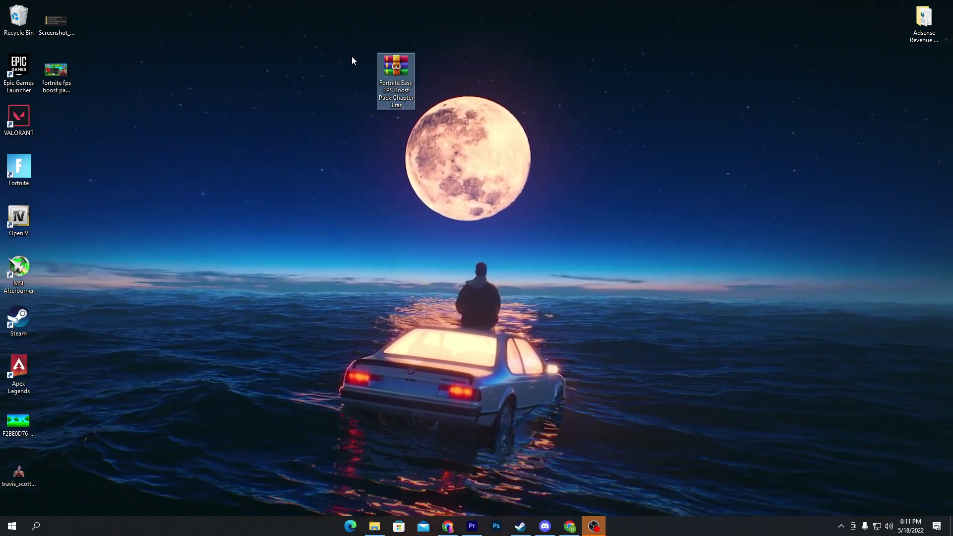
right_click(403, 73)
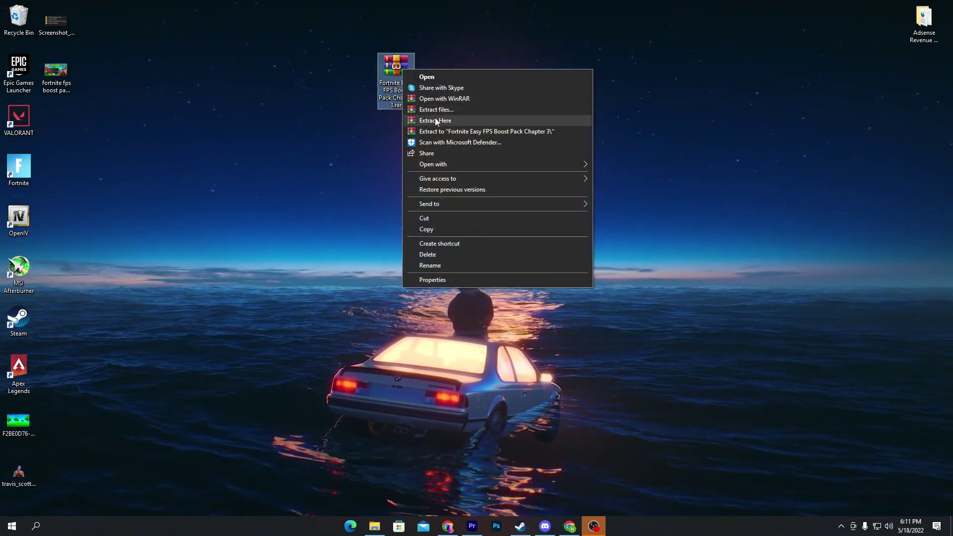
click(460, 119)
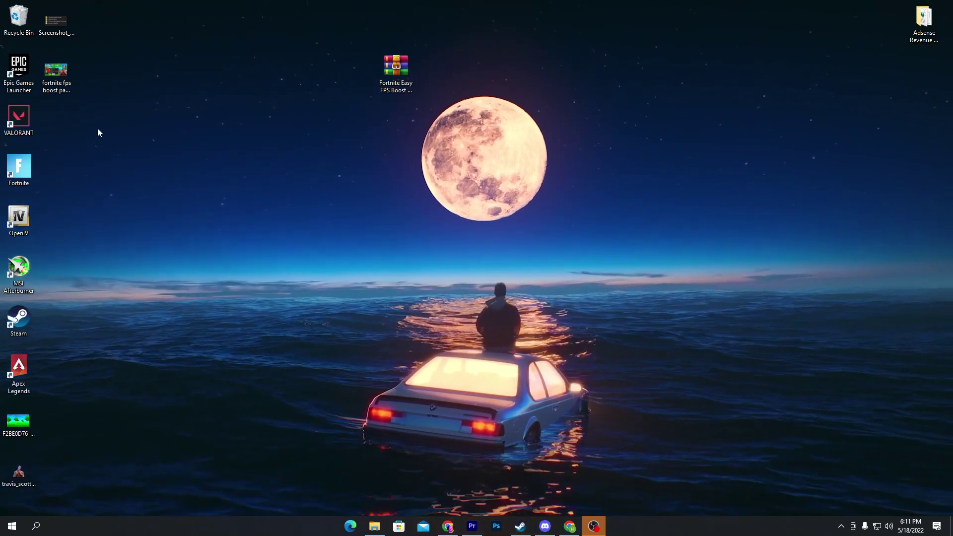
drag(57, 118, 437, 80)
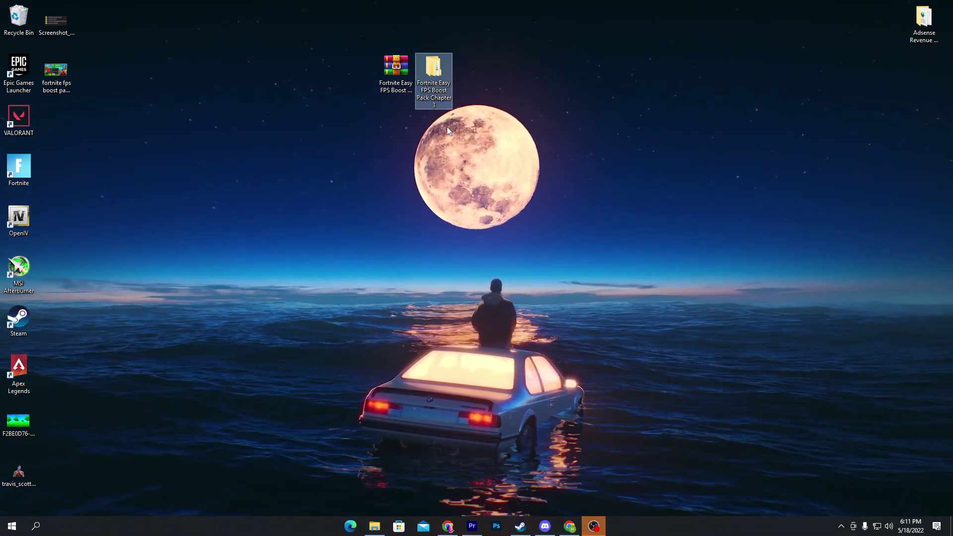
Step: In the extracted pack's 1- FPS Boost Registry Tweaks folder, add CPU Optimization.reg to the registry
double_click(434, 72)
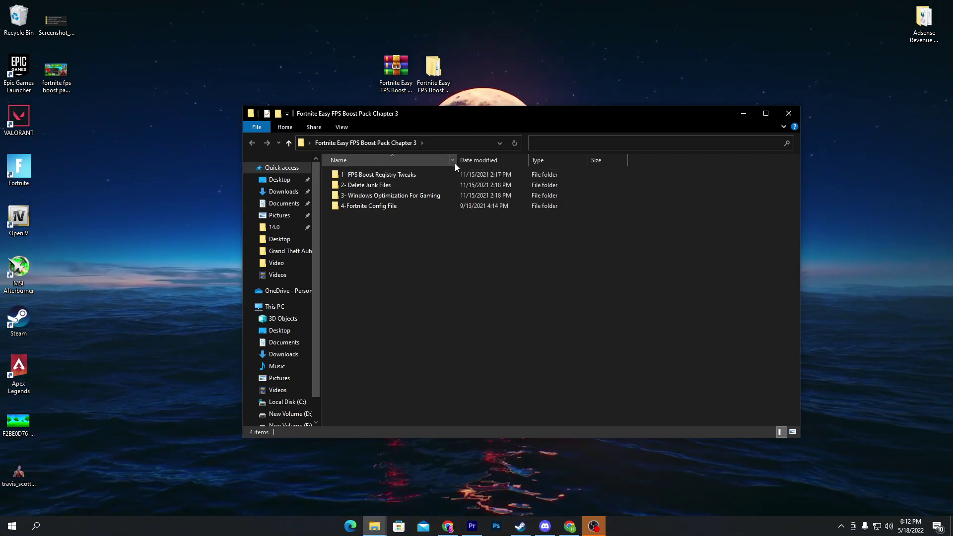
double_click(381, 174)
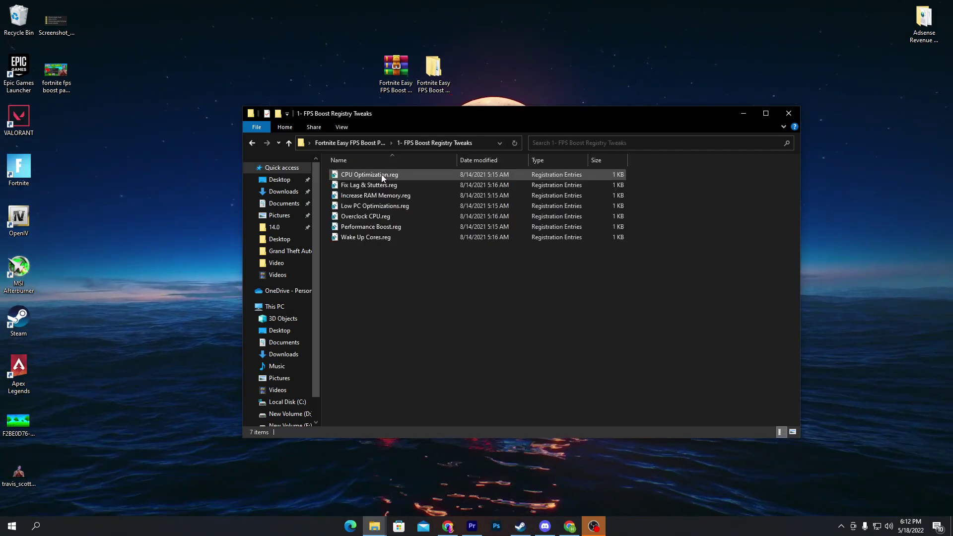
drag(364, 271, 385, 172)
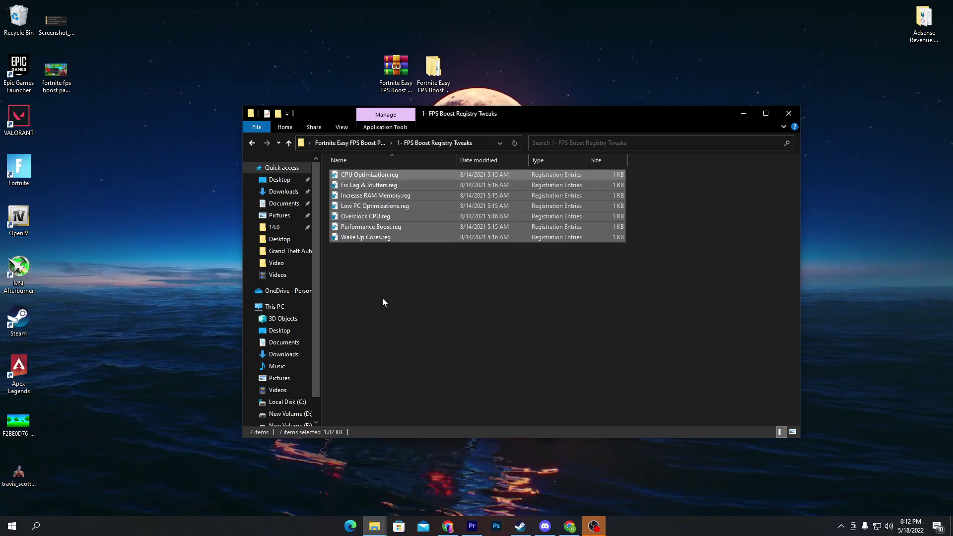
click(409, 304)
double_click(377, 175)
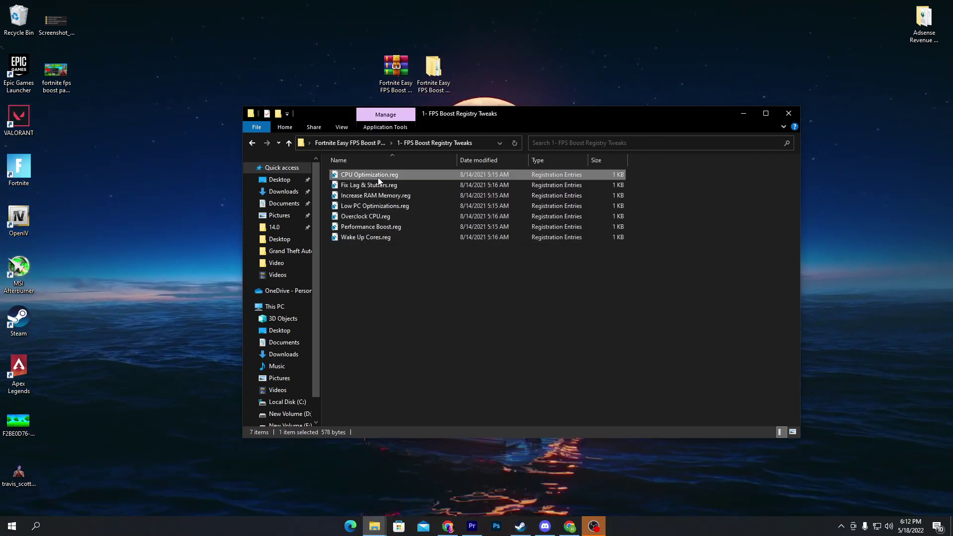
click(551, 278)
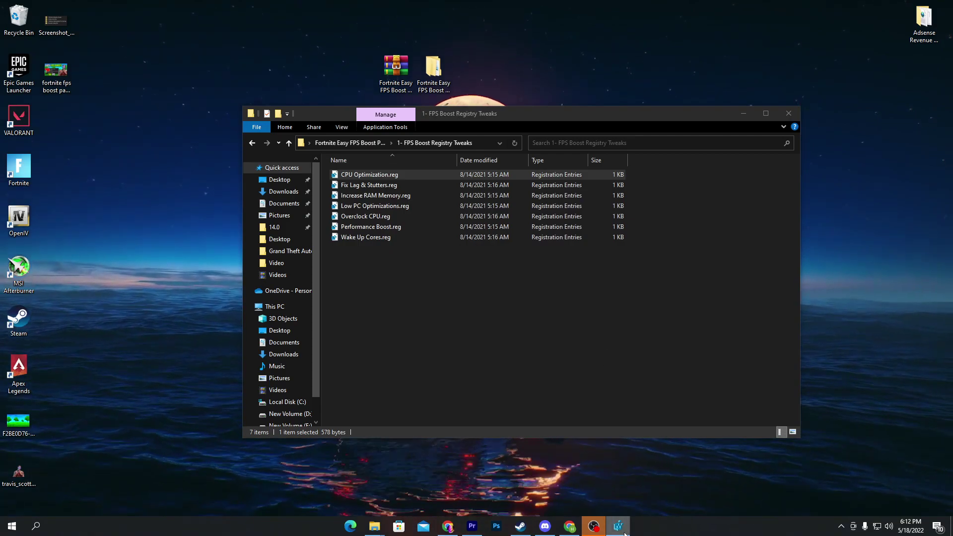
Step: Add Fix Lag & Stutters.reg and Increase RAM Memory.reg to the registry
click(375, 195)
double_click(374, 185)
click(551, 278)
click(577, 265)
double_click(375, 195)
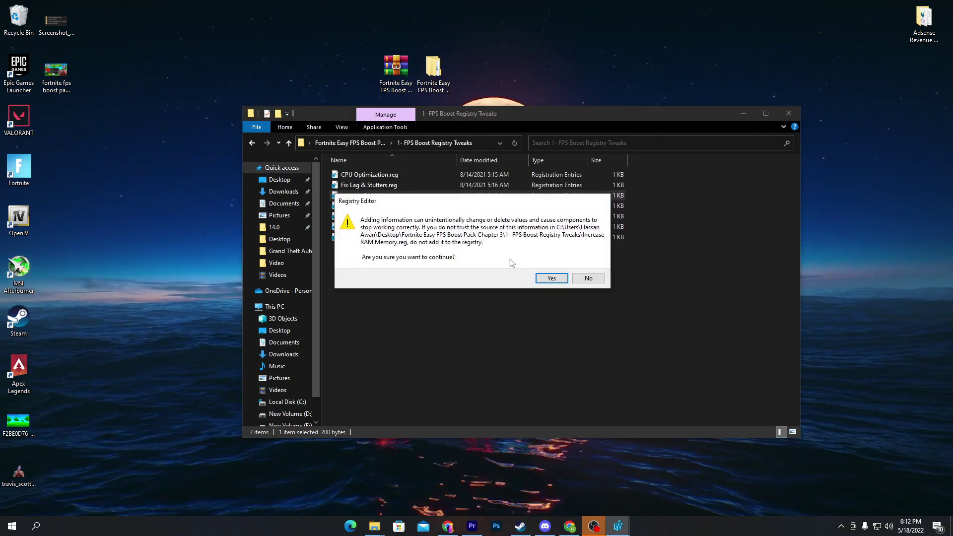
click(551, 278)
click(588, 267)
Step: Add Low PC Optimizations.reg and Overclock CPU.reg to the registry
double_click(374, 206)
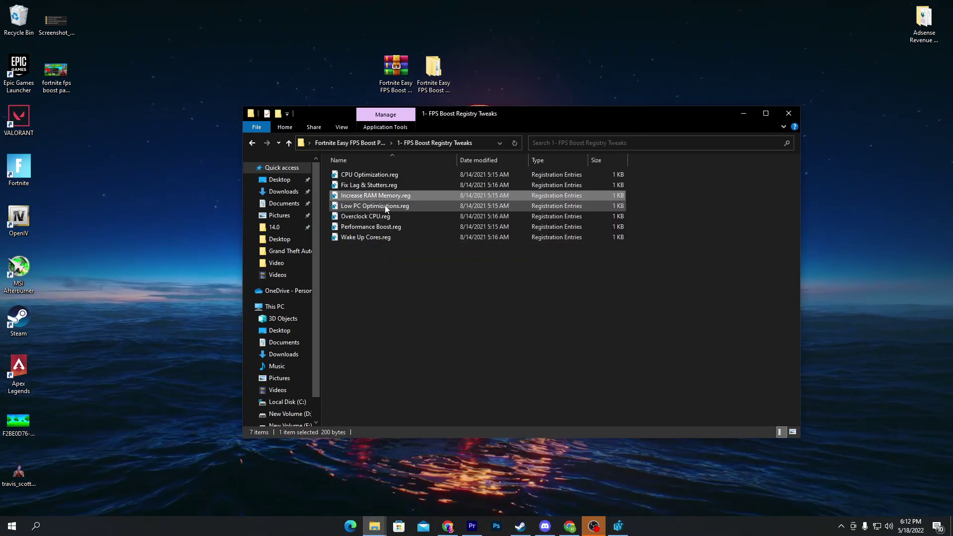
click(551, 279)
click(588, 267)
double_click(381, 216)
click(551, 278)
click(635, 266)
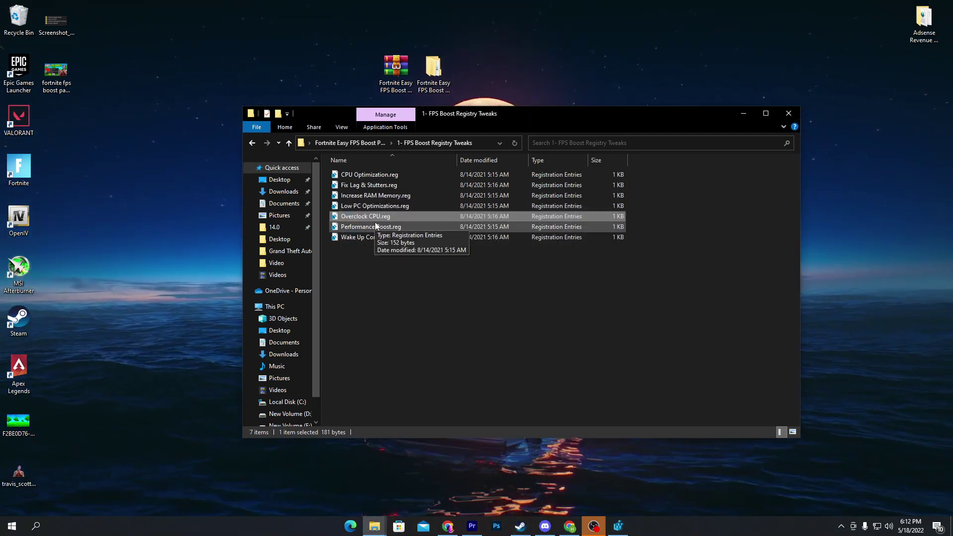
Step: Add Performance Boost.reg and Wake Up Cores.reg to the registry and dismiss the remaining Registry Editor messages
double_click(342, 228)
click(551, 279)
click(588, 266)
double_click(401, 238)
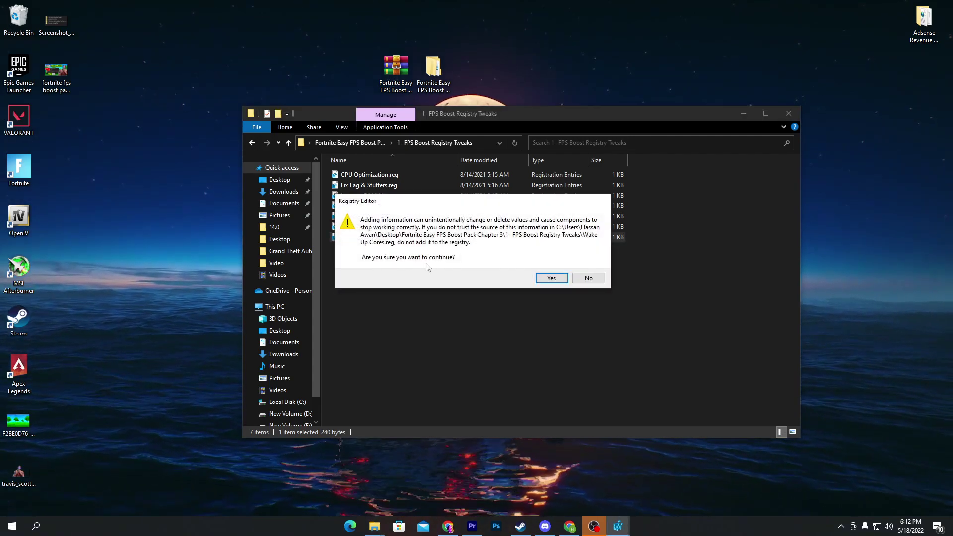
click(551, 278)
click(588, 267)
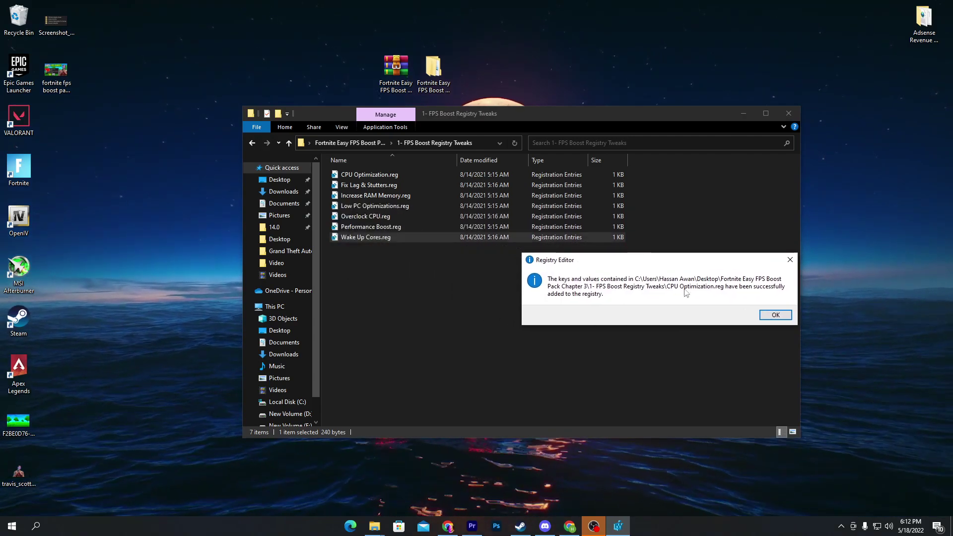
click(829, 315)
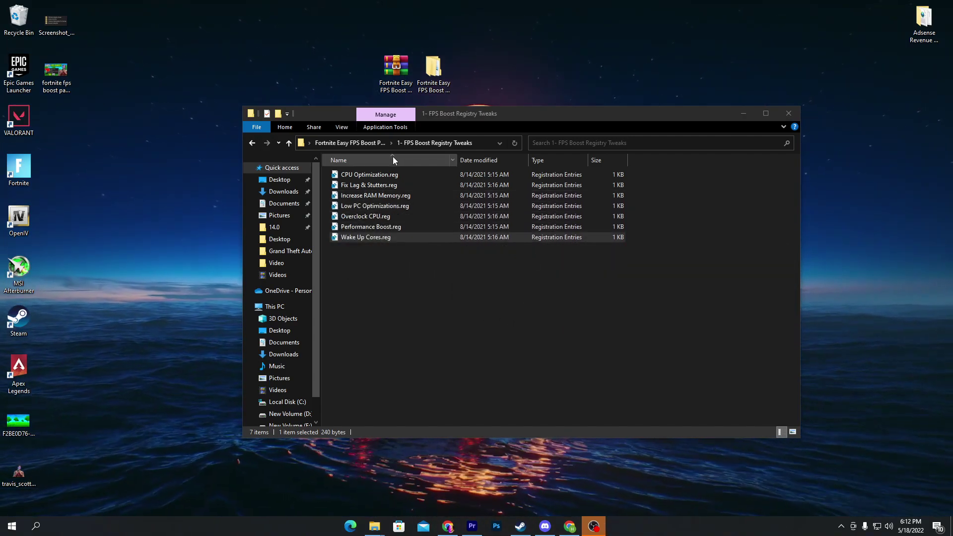
Step: Run Delete Log Files.bat from the pack's 2- Delete Junk Files folder as administrator and move its console window clear of the file list
click(343, 143)
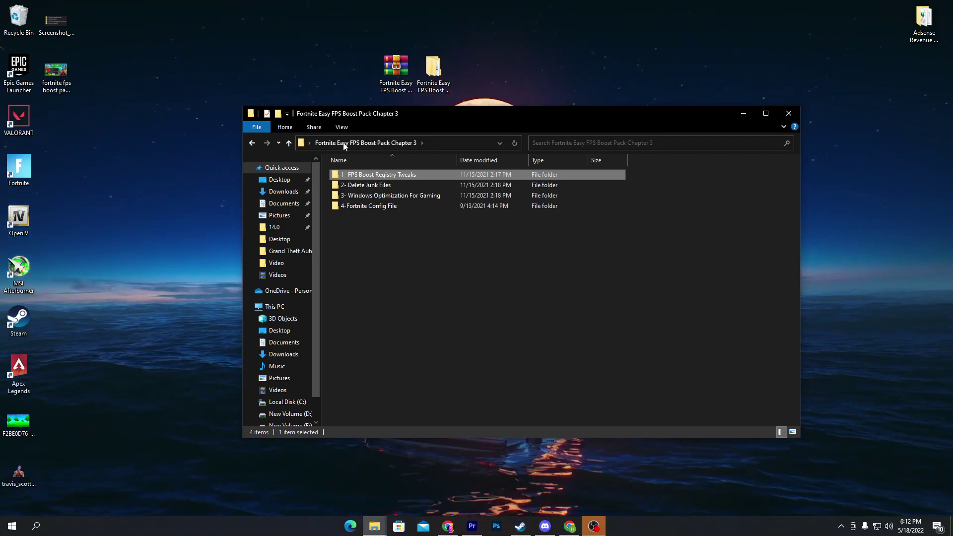
double_click(362, 184)
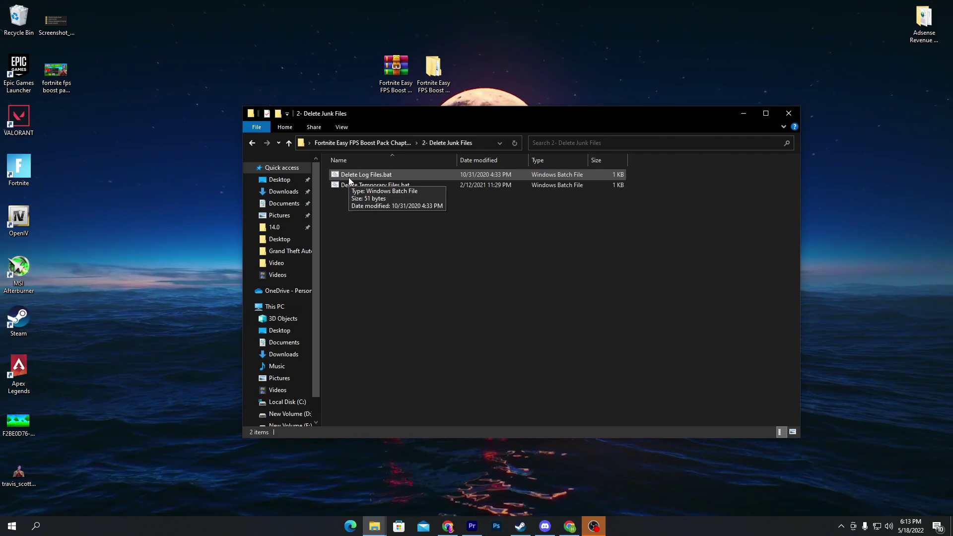
right_click(349, 177)
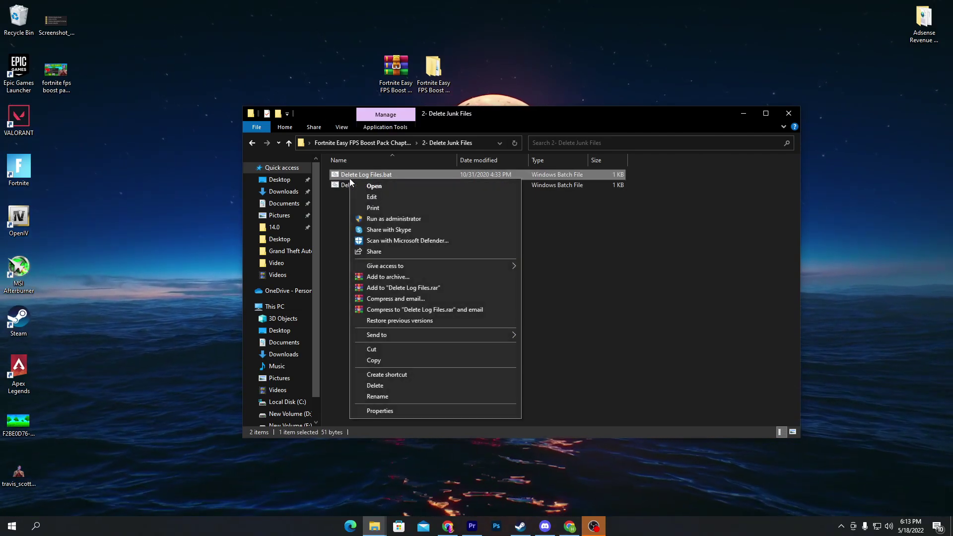
click(382, 219)
drag(278, 107, 392, 240)
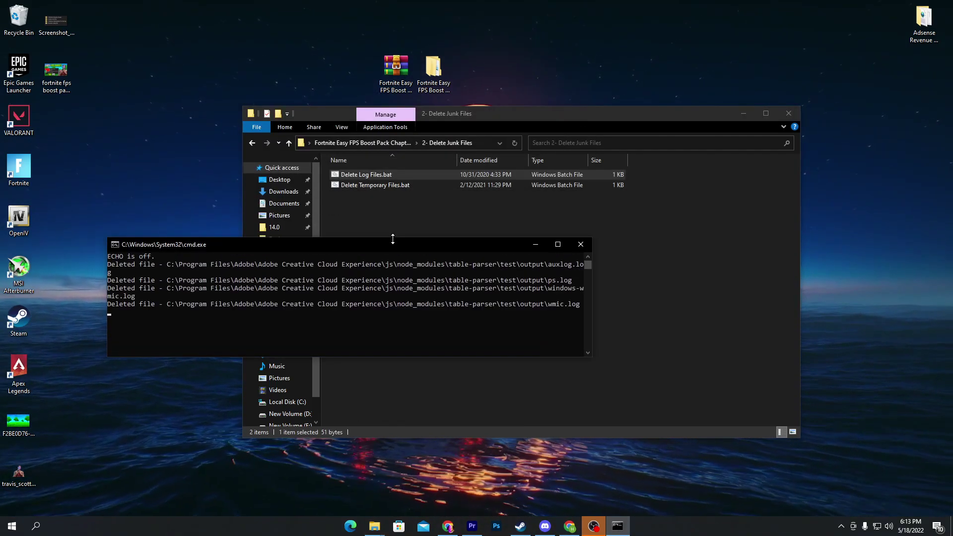
drag(232, 244, 575, 339)
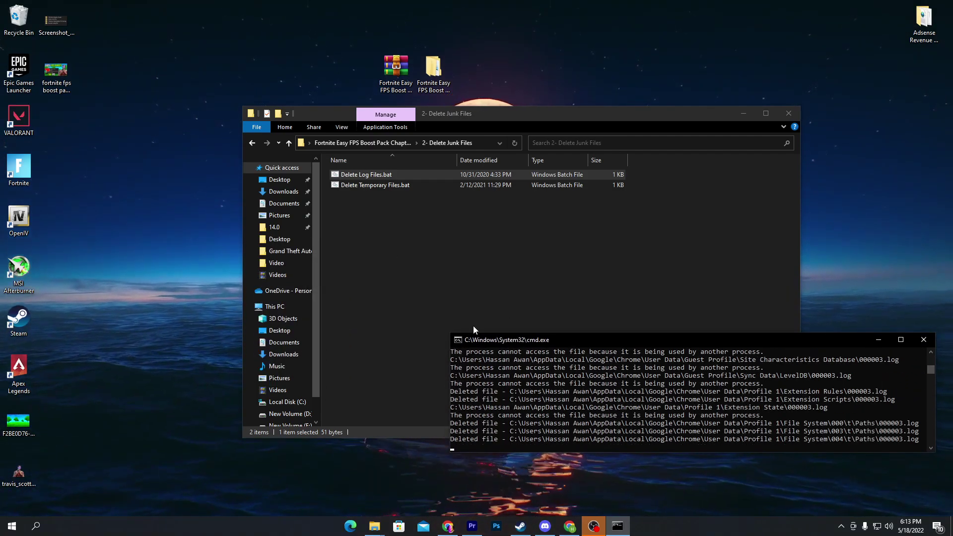
Step: Run Delete Temporary Files.bat as administrator and let it finish
right_click(361, 184)
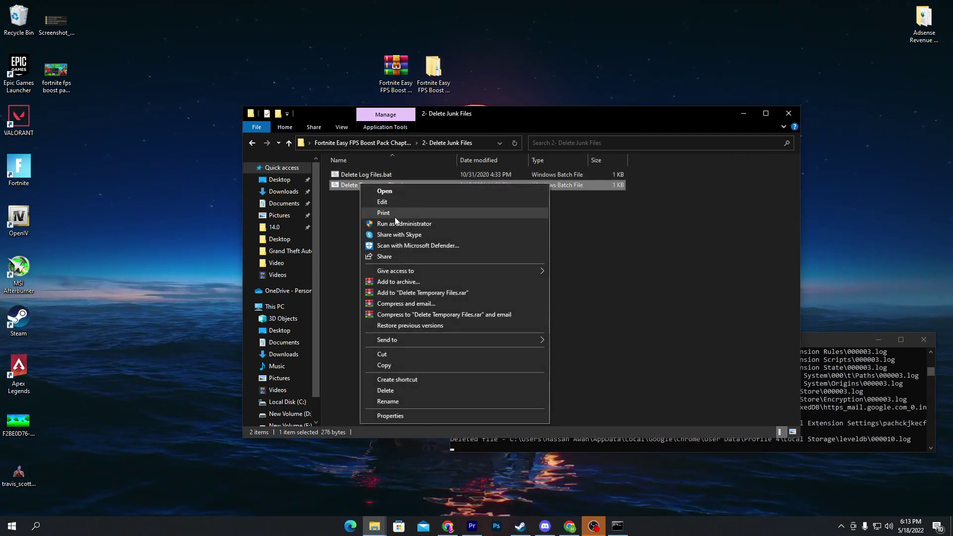
click(389, 224)
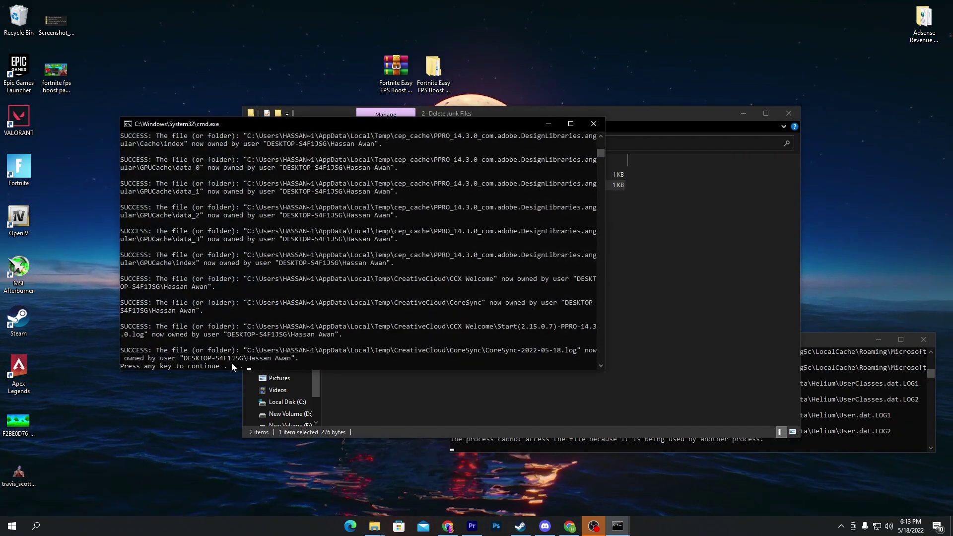
key(Return)
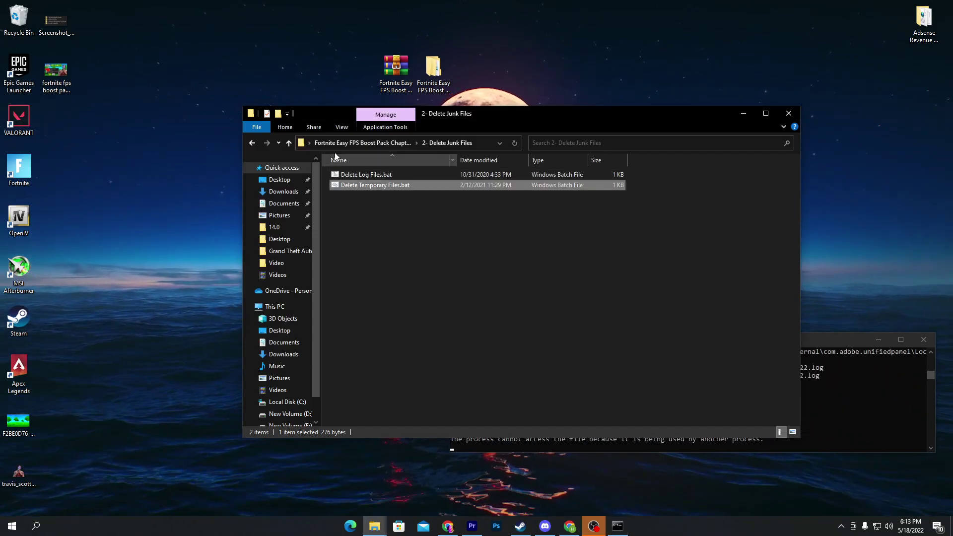
Step: Open the Background Apps (Turn off) shortcut from 3- Windows Optimization For Gaming and review which apps may run in the background
click(342, 143)
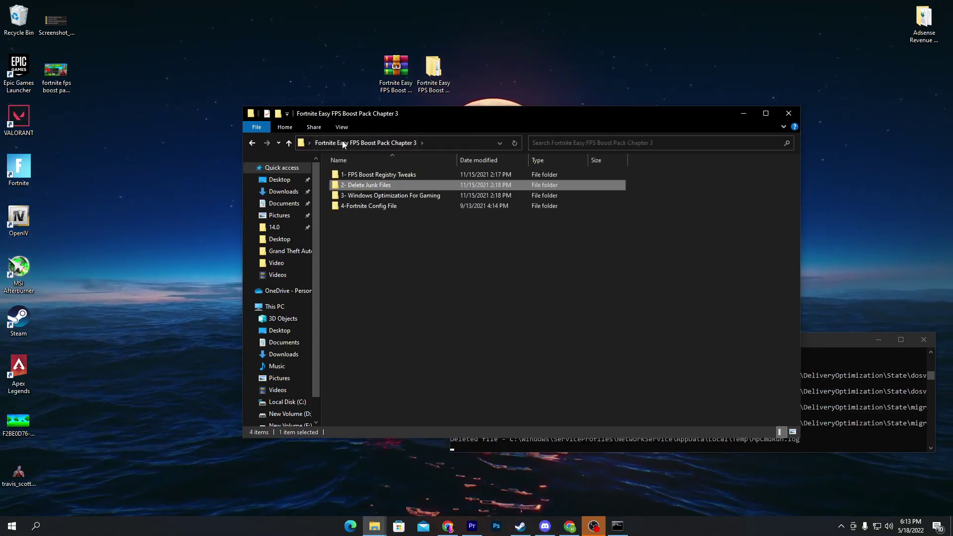
double_click(362, 198)
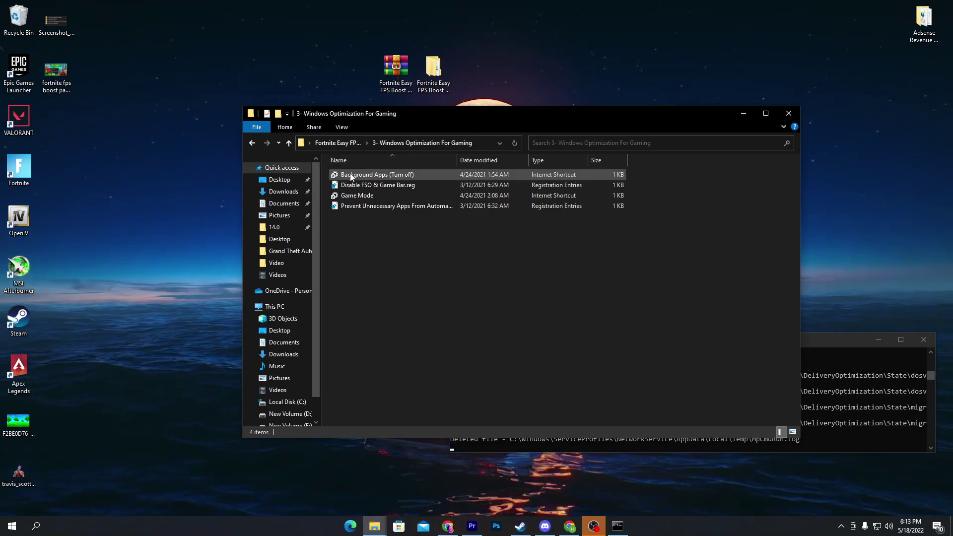
double_click(351, 176)
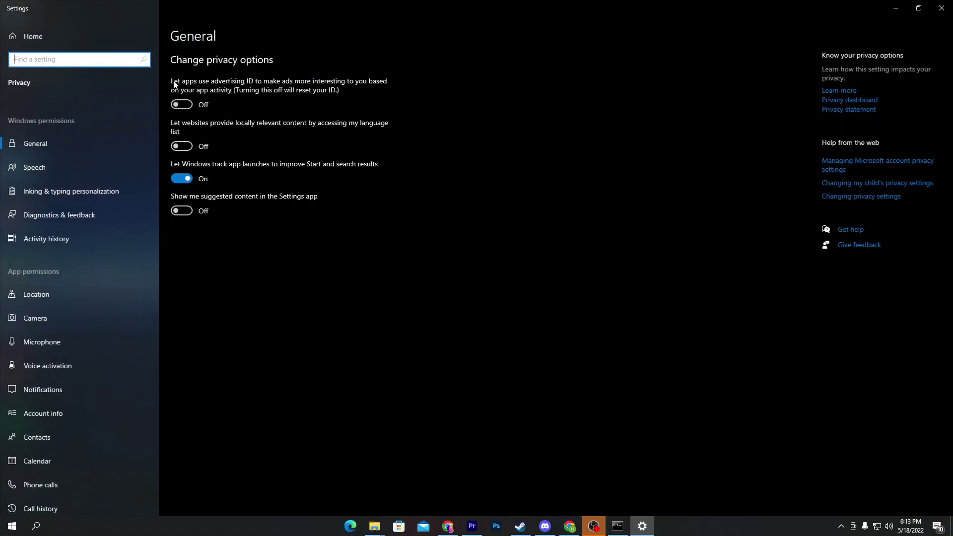
scroll(58, 237, down, 4)
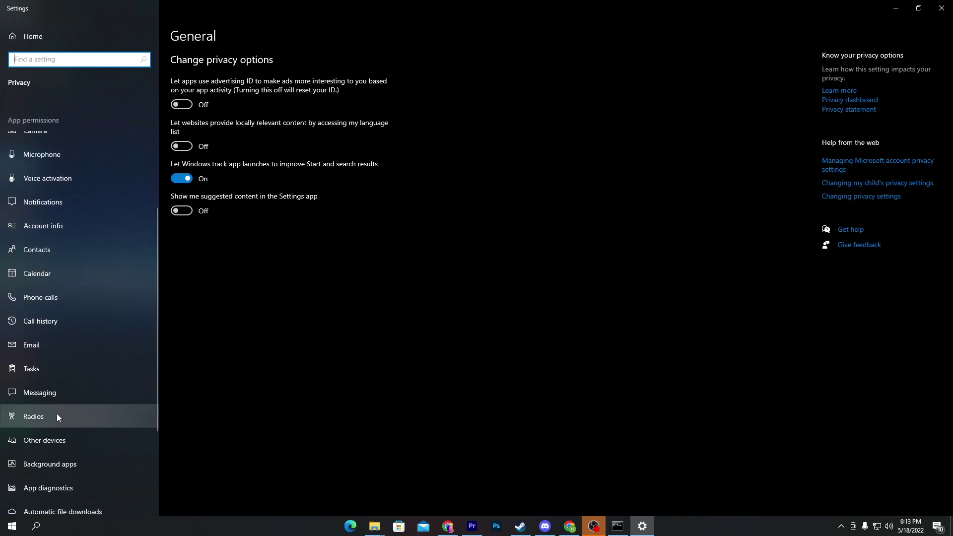
scroll(59, 382, down, 3)
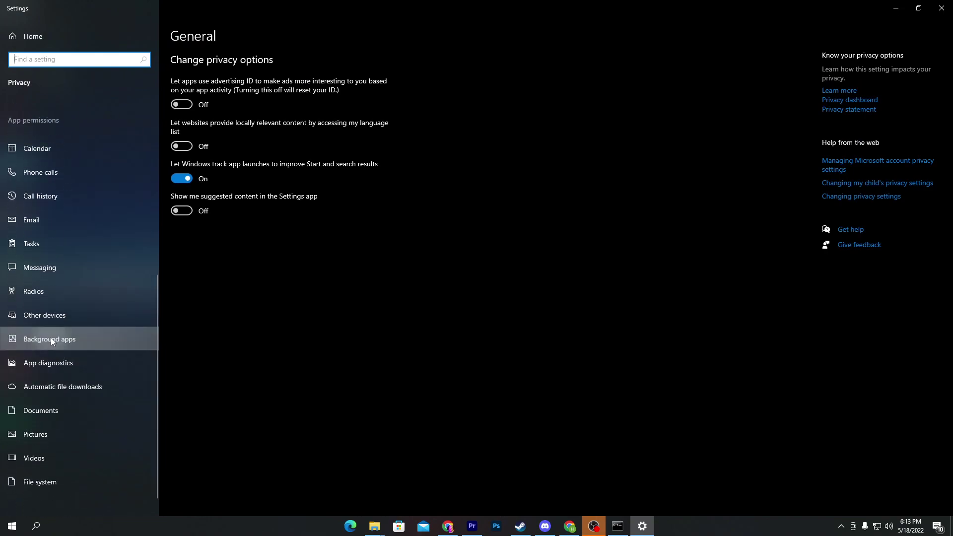
click(64, 337)
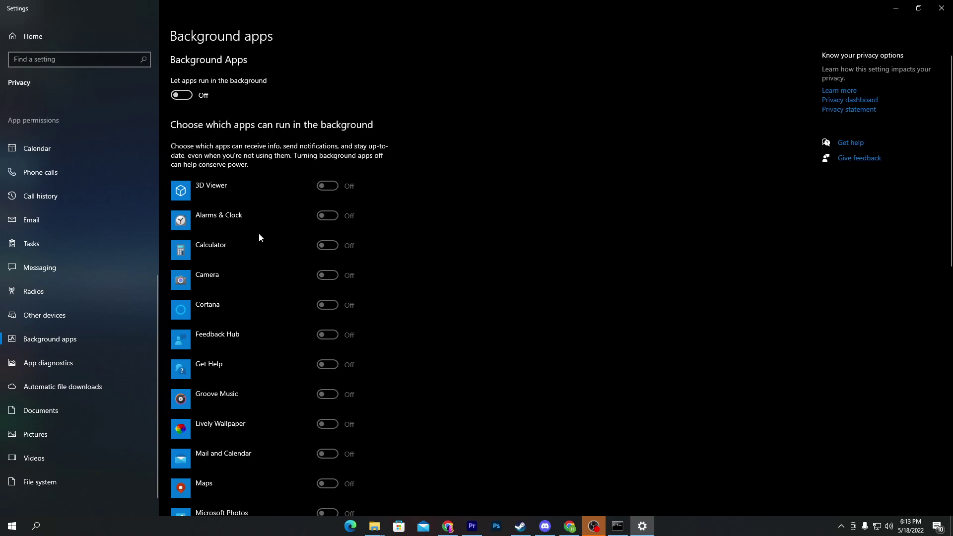
scroll(259, 239, down, 8)
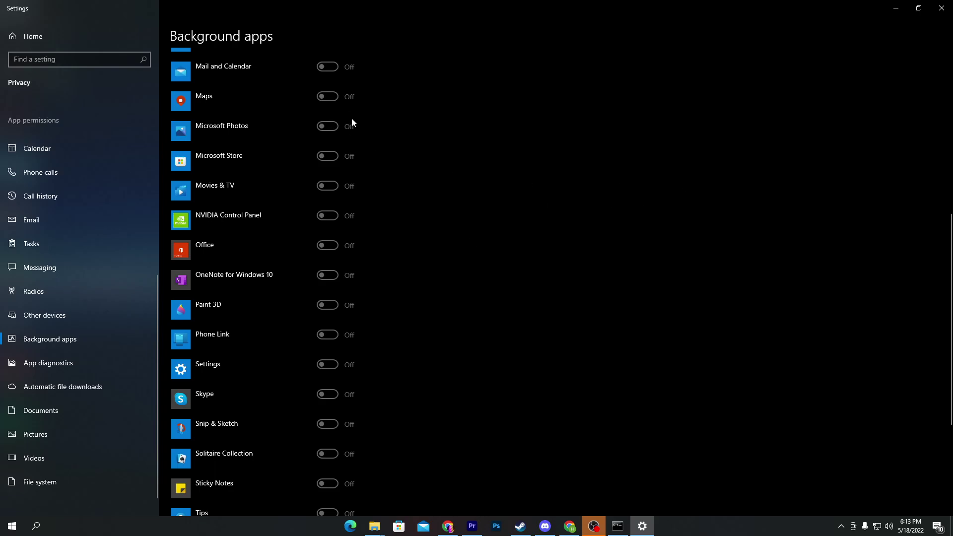
Step: Close the Background apps settings and add Disable FSO & Game Bar.reg to the registry
click(941, 8)
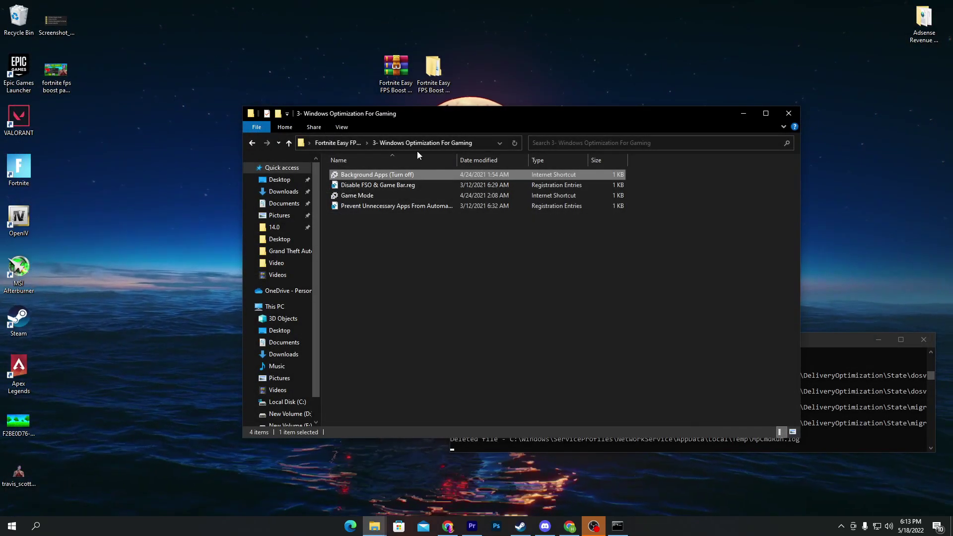
double_click(376, 187)
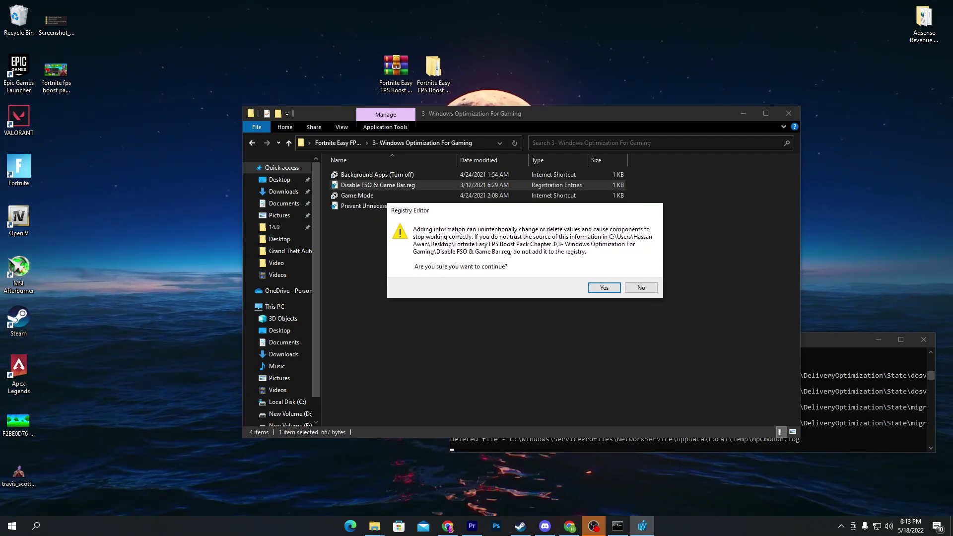
click(602, 288)
click(589, 267)
Step: Check the Game Mode setting through its shortcut and add Prevent Unnecessary Apps From Automatically Starting.reg to the registry
double_click(357, 195)
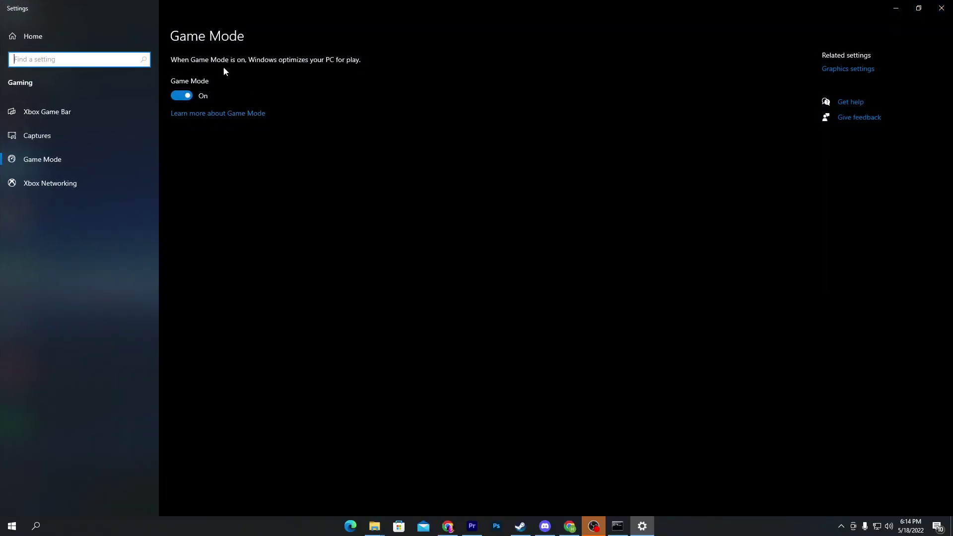
click(941, 8)
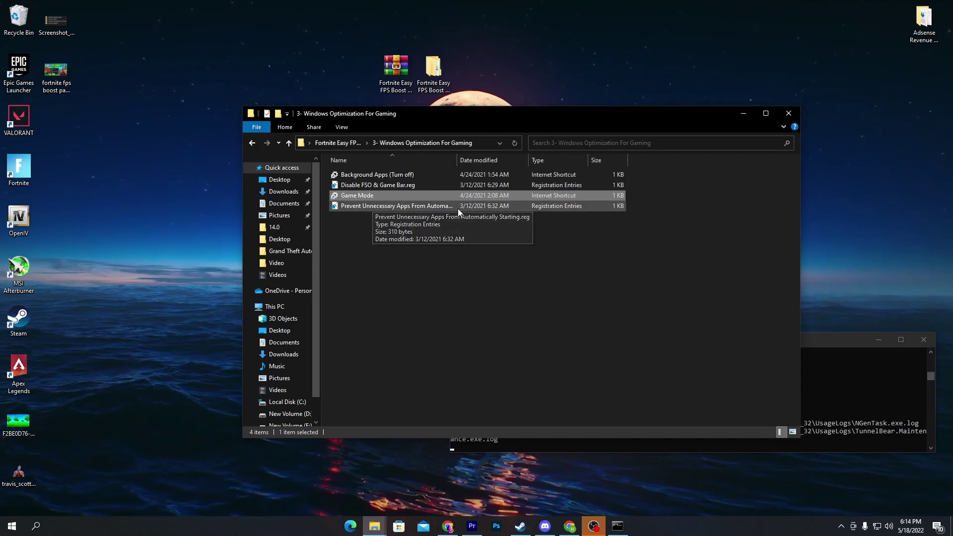
double_click(400, 206)
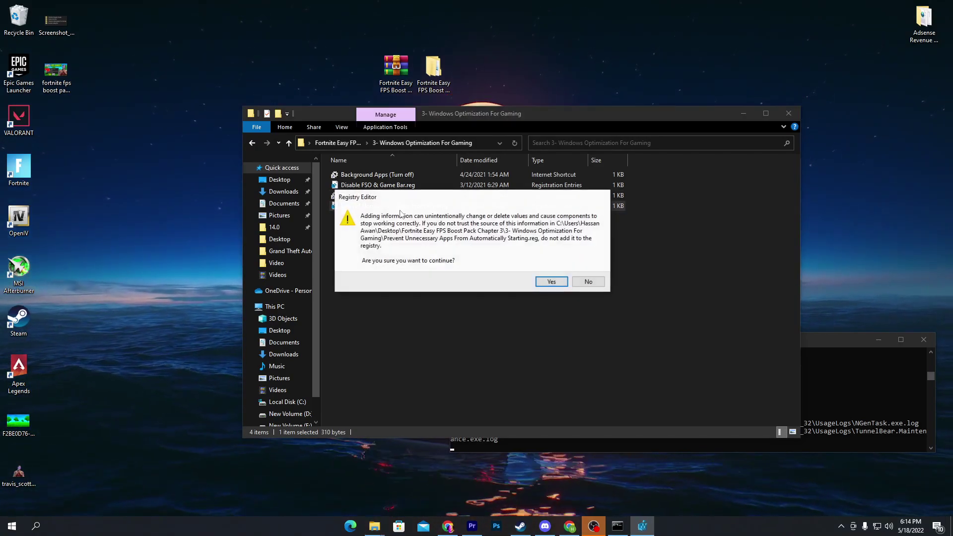
click(548, 280)
click(583, 266)
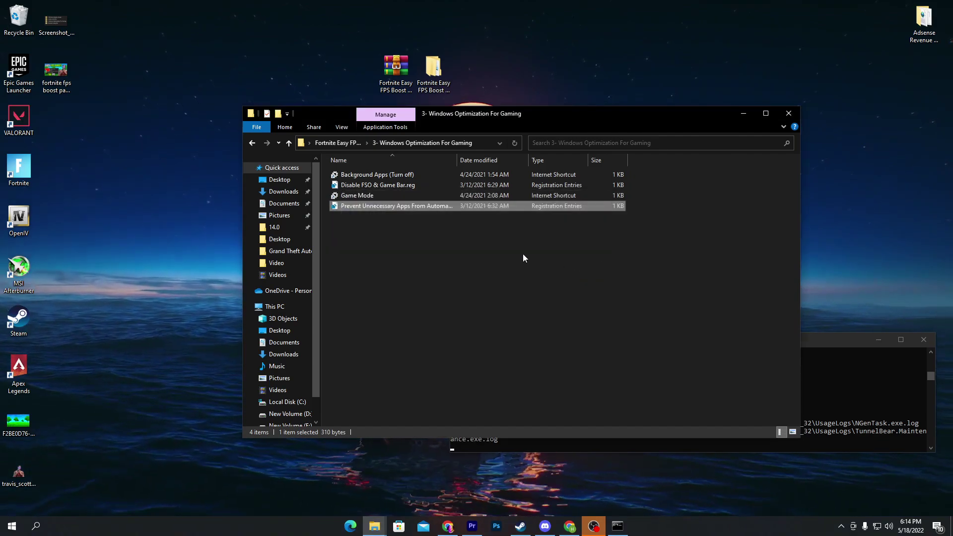
Step: Copy GameUserSettings.ini from the High End PC folder inside the pack's 4-Fortnite Config File folder
click(333, 145)
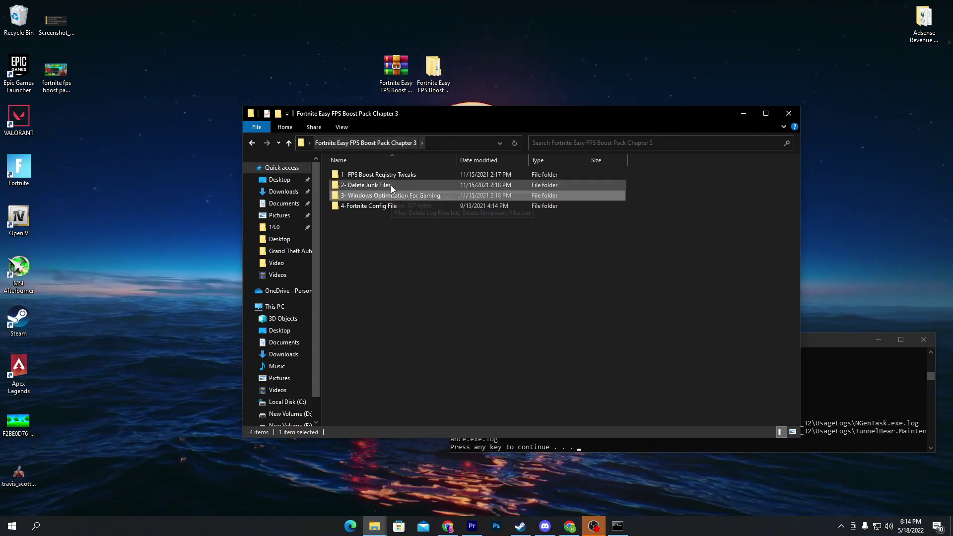
double_click(368, 206)
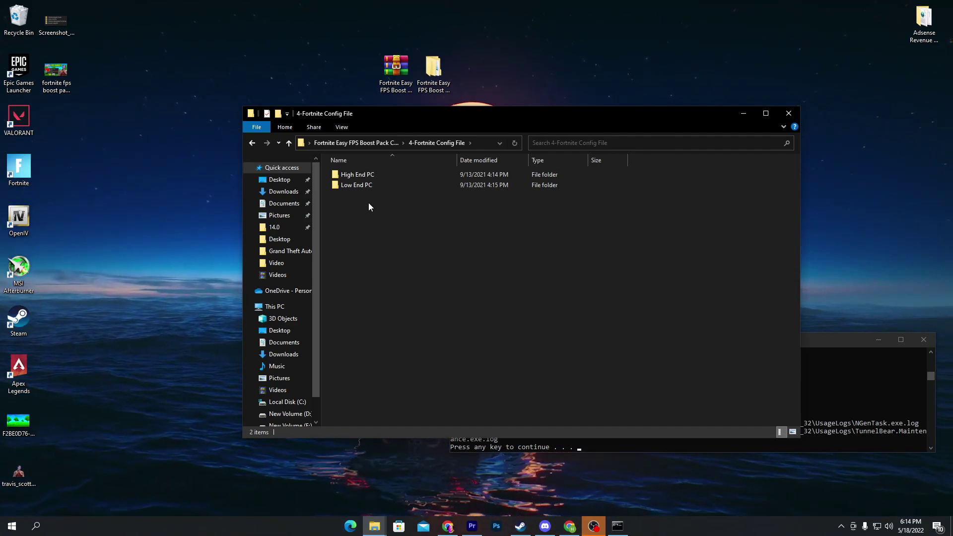
double_click(362, 174)
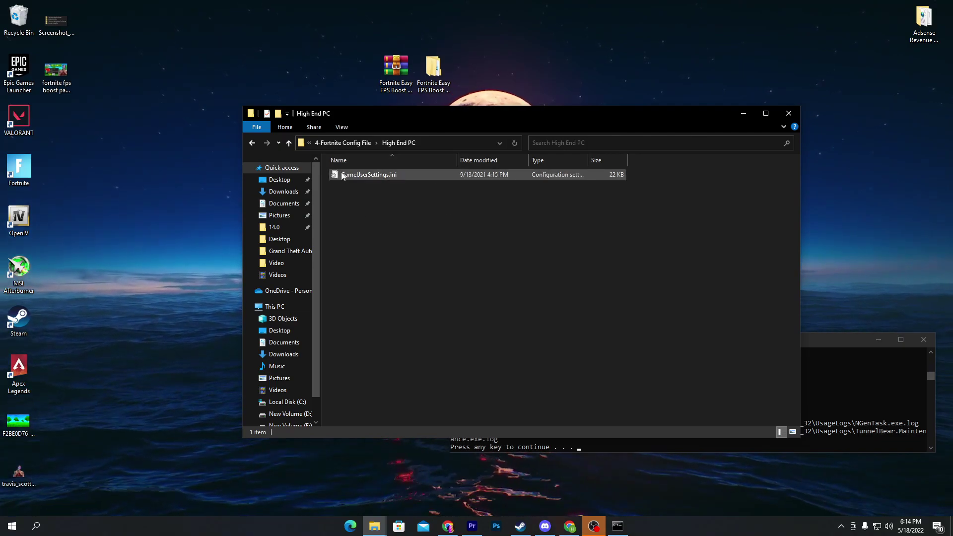
key(BackSpace)
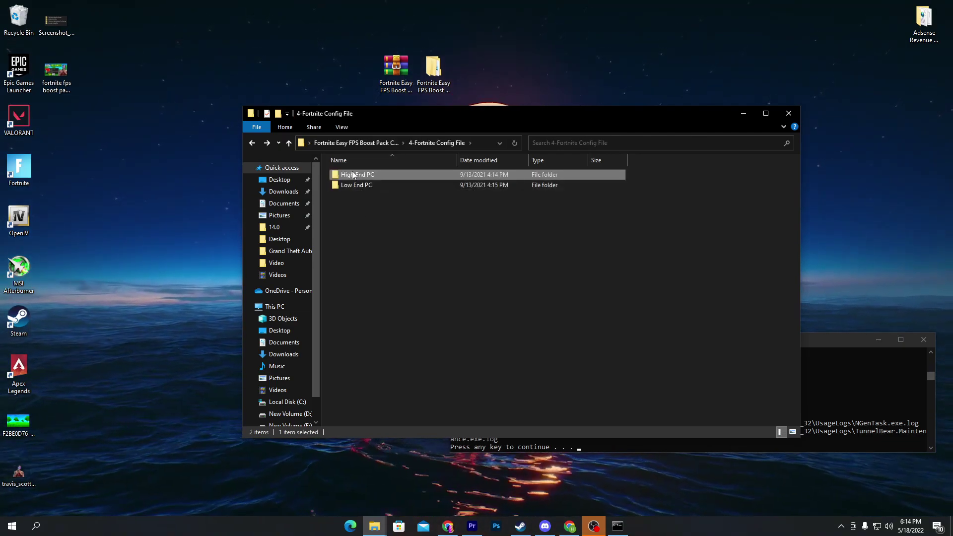
double_click(354, 174)
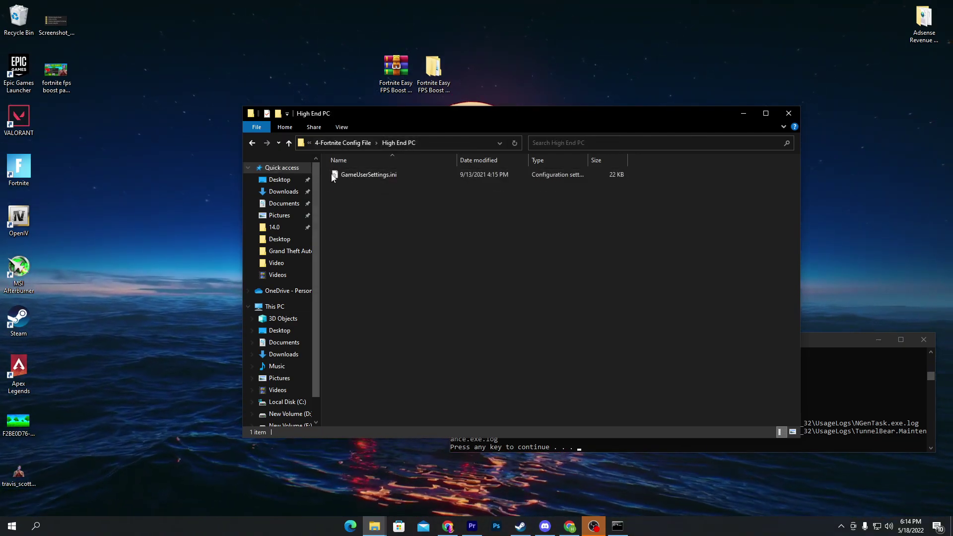
right_click(385, 177)
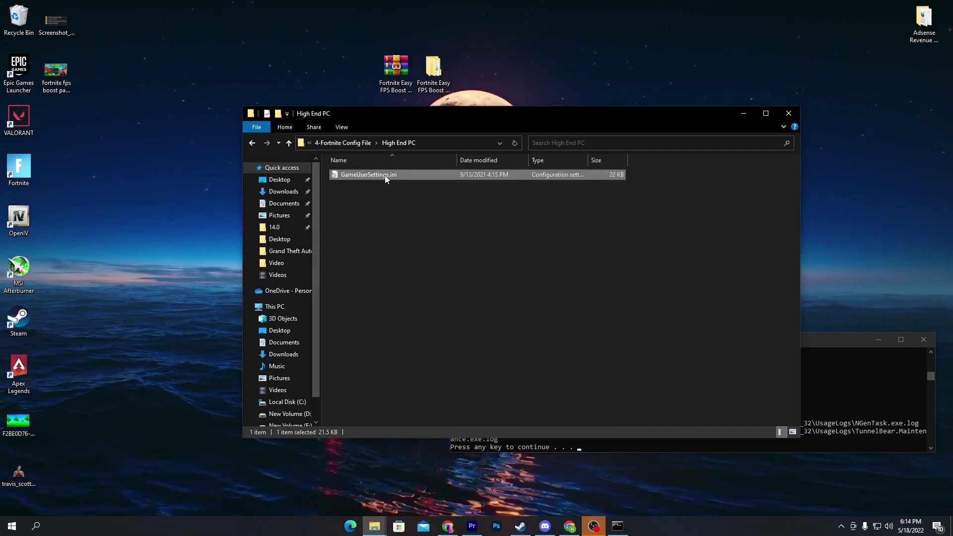
click(419, 355)
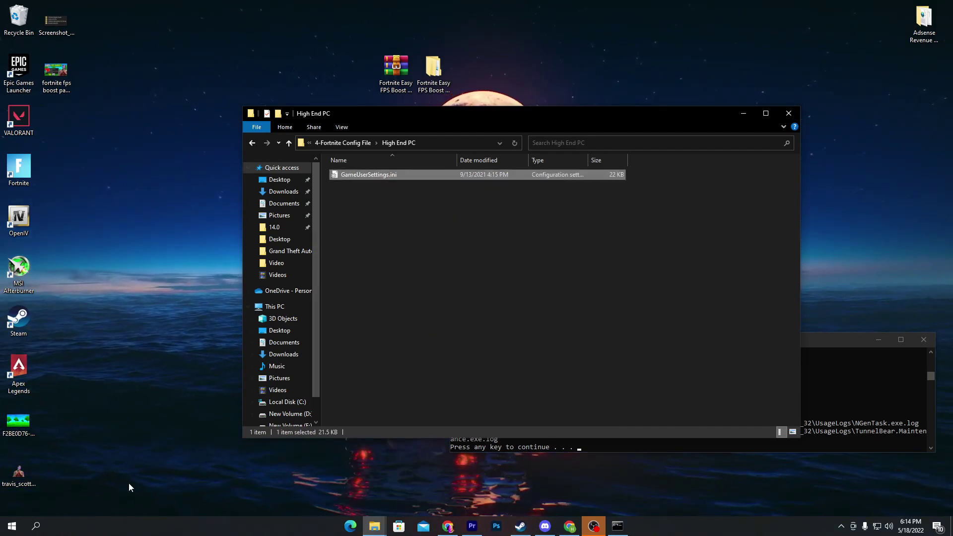
Step: Open the user's AppData folder by entering appdata in the Run dialog
click(36, 526)
text(run)
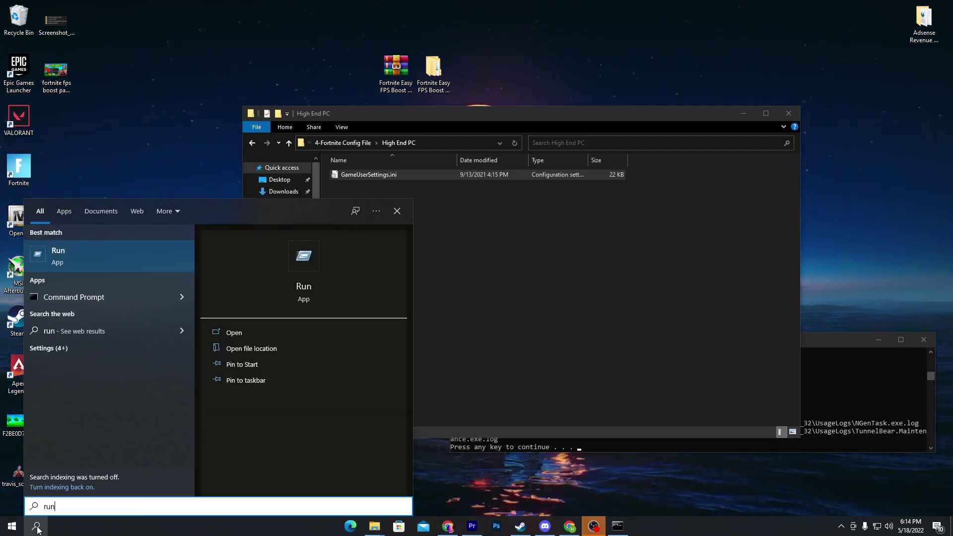
key(Return)
text(appdata)
key(Return)
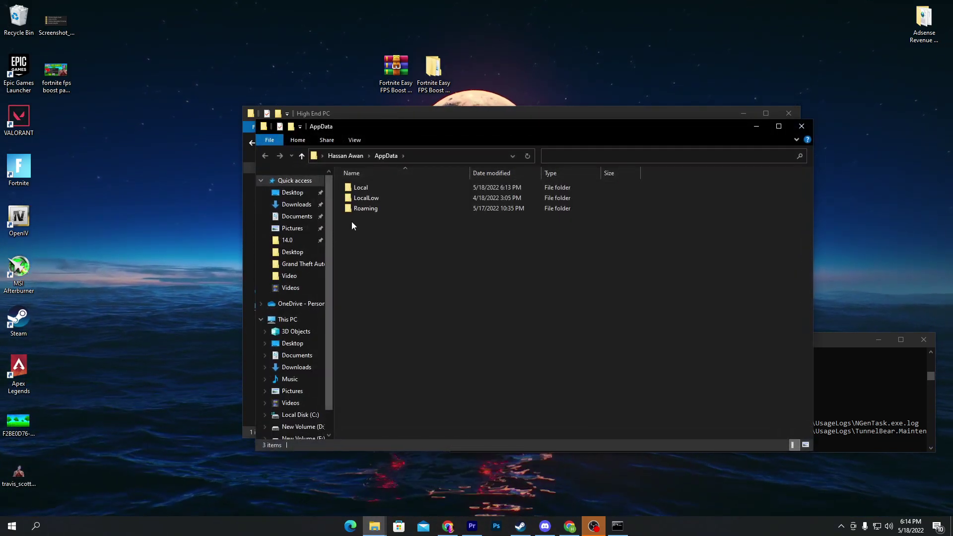
Step: Go to Local > FortniteGame > Saved > Config > WindowsClient within AppData
double_click(372, 189)
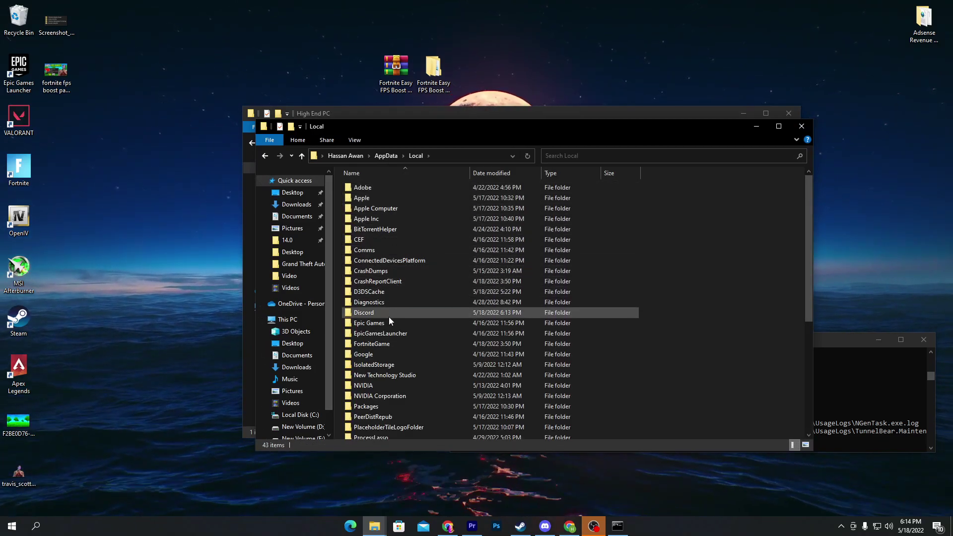
double_click(374, 343)
double_click(366, 188)
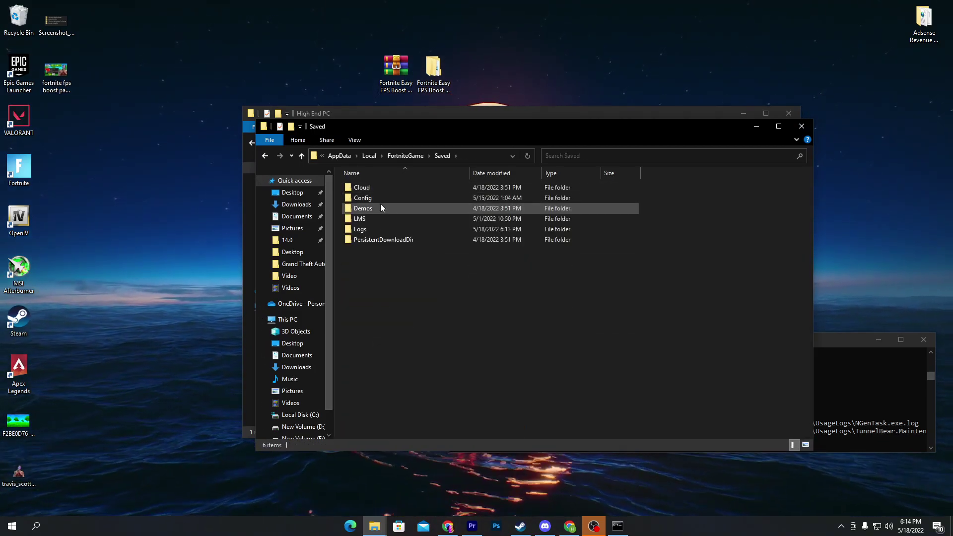
double_click(381, 208)
key(alt+Left)
double_click(365, 198)
double_click(388, 199)
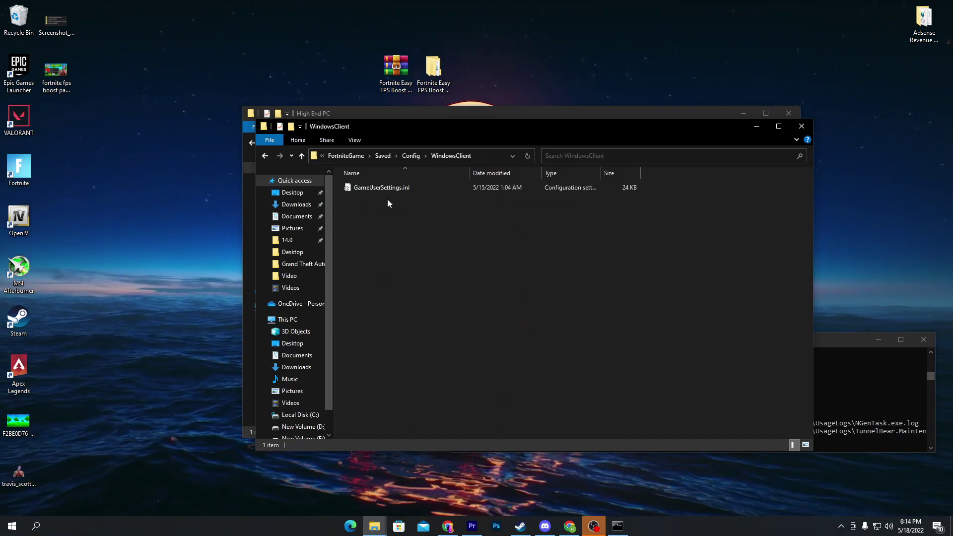
Step: Paste the copied GameUserSettings.ini into WindowsClient, replacing the existing file, and close both folder windows
right_click(437, 258)
click(471, 326)
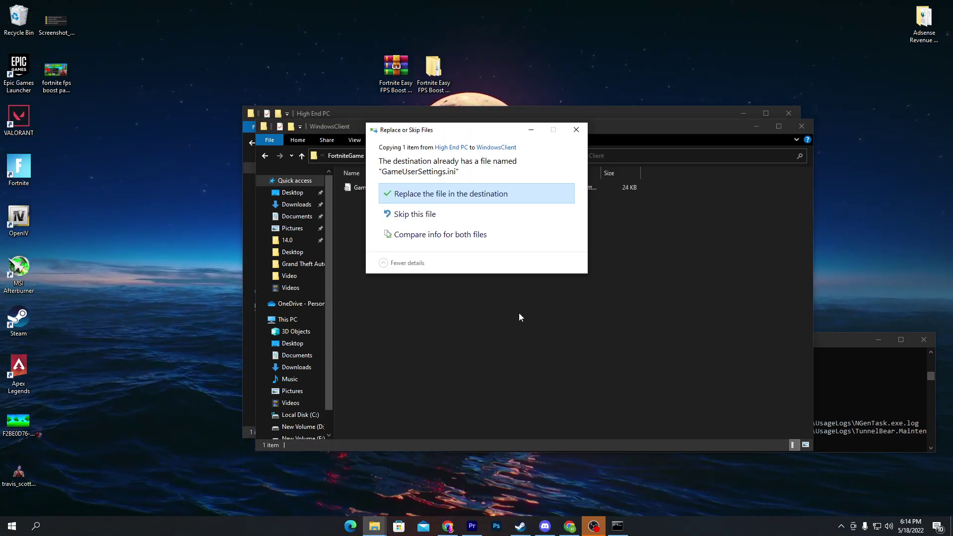
click(451, 197)
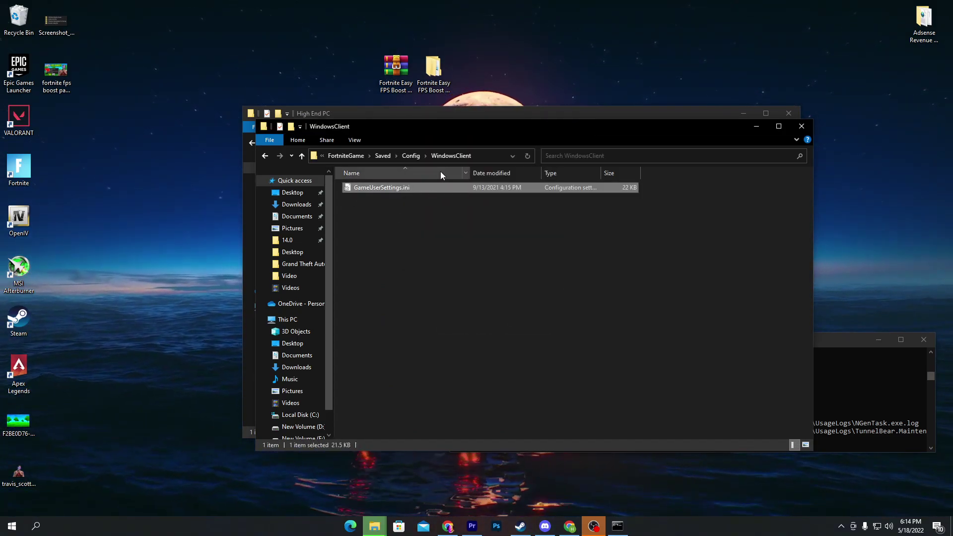
click(800, 126)
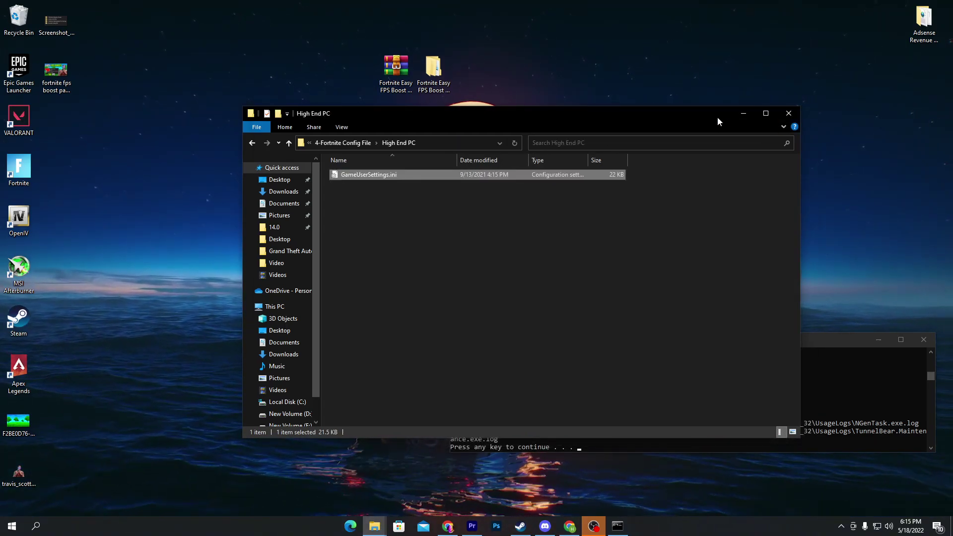
click(789, 113)
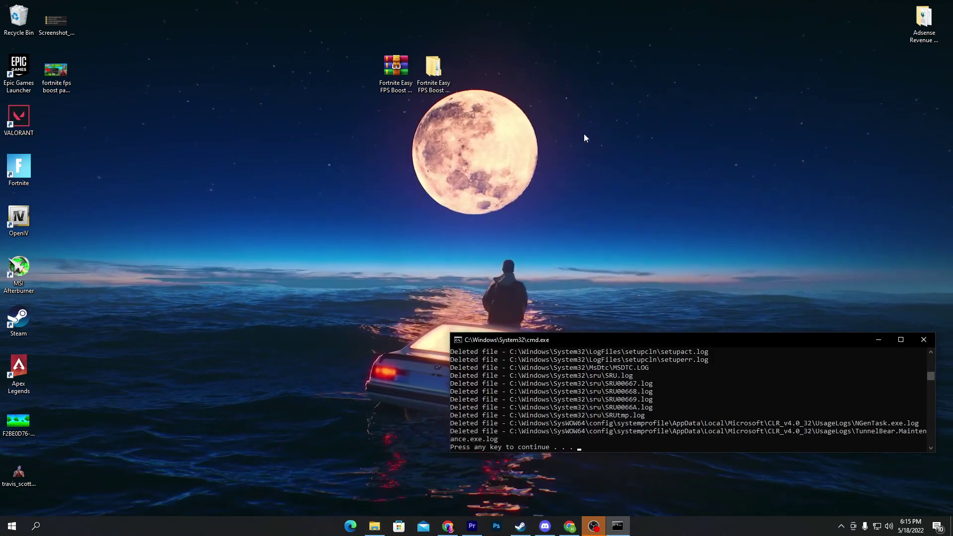
Step: Dismiss the finished log-deletion console and delete the Fortnite Easy FPS Boost Pack archive and folder from the desktop
drag(548, 332, 548, 160)
key(Return)
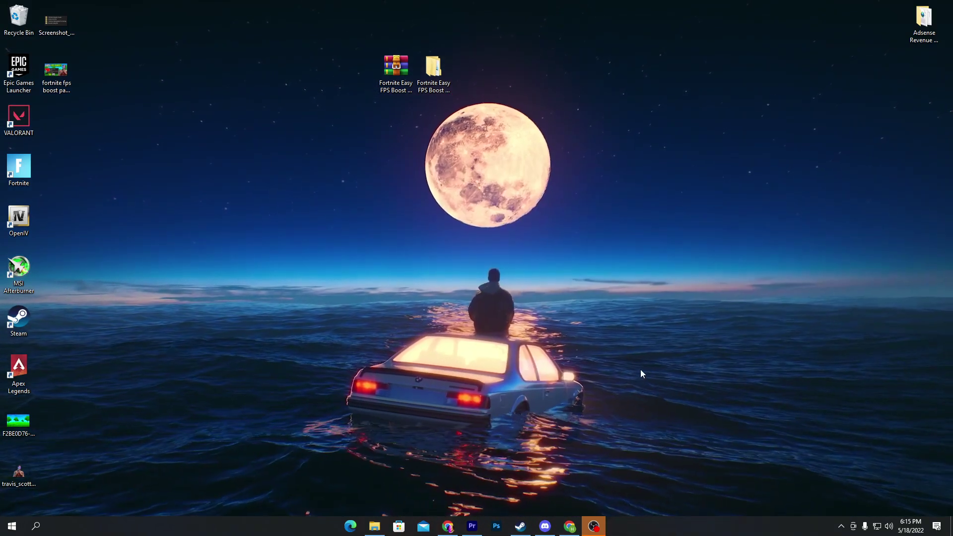
drag(516, 24, 290, 102)
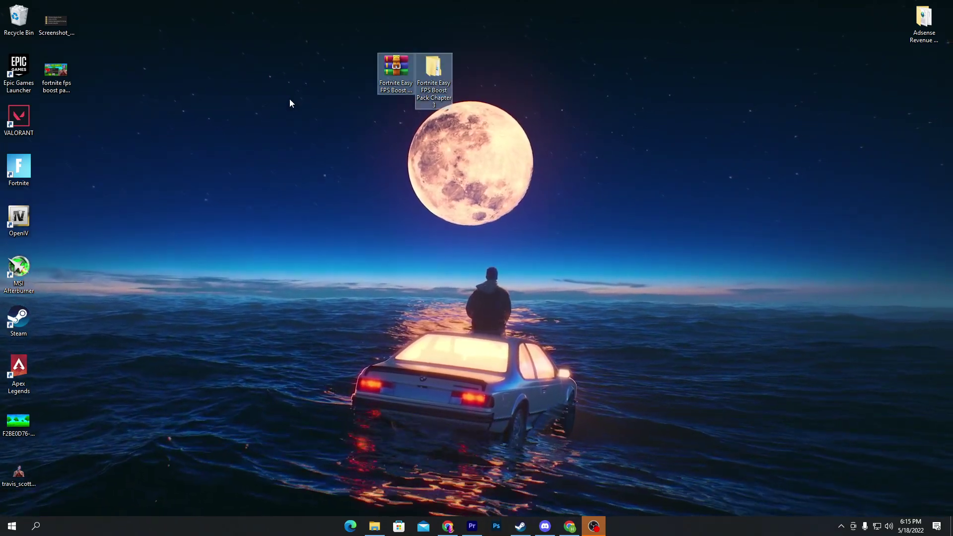
key(Delete)
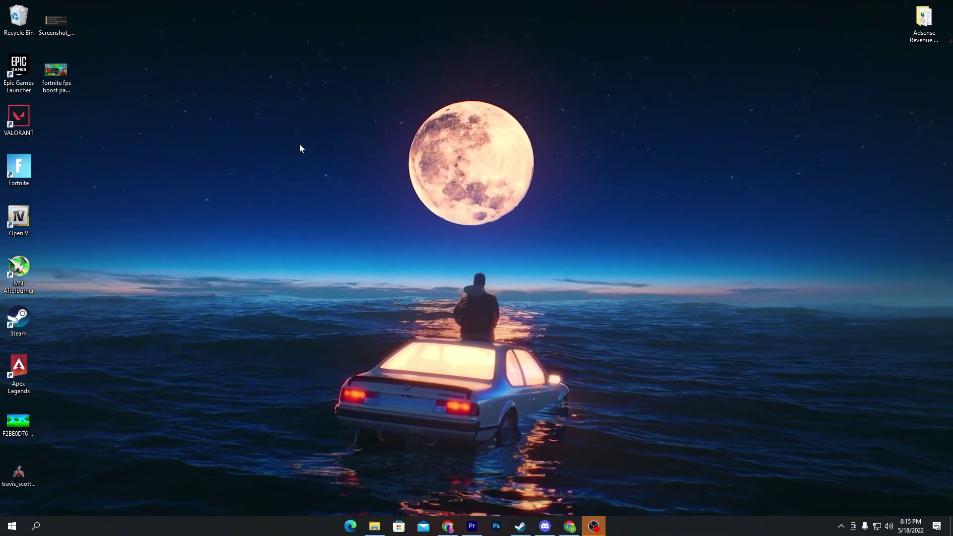
Step: Open the folder C:\Program Files\Epic Games\Fortnite\FortniteGame\Binaries\Win64 in File Explorer
click(373, 525)
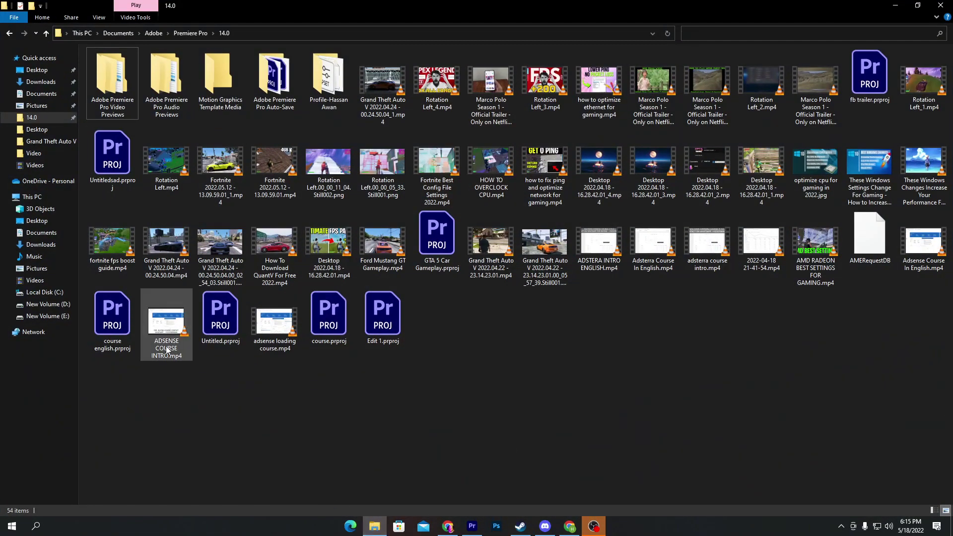
click(42, 293)
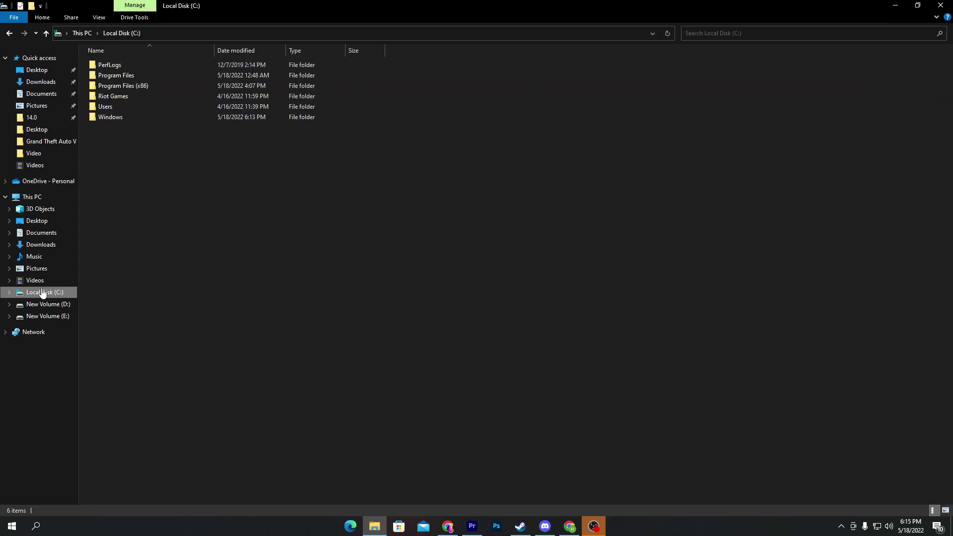
double_click(116, 76)
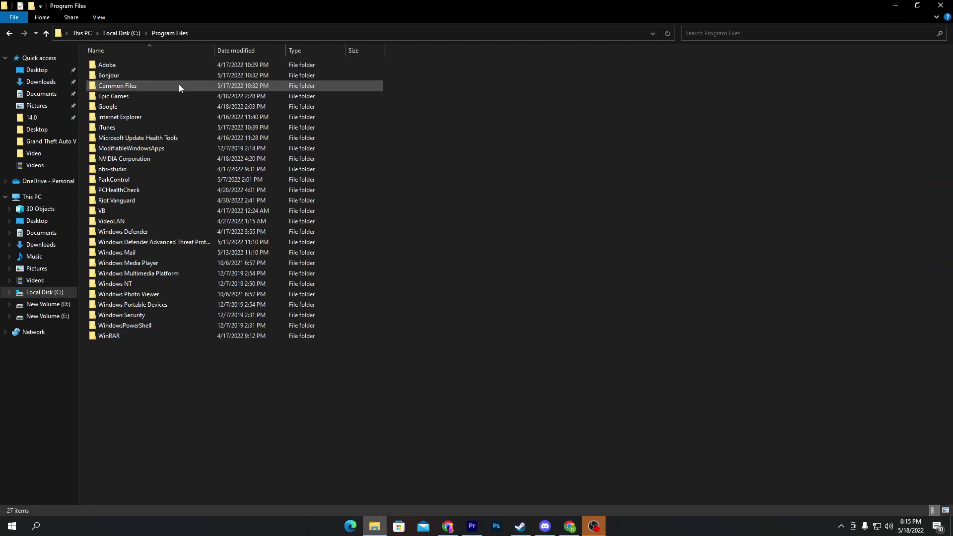
double_click(108, 96)
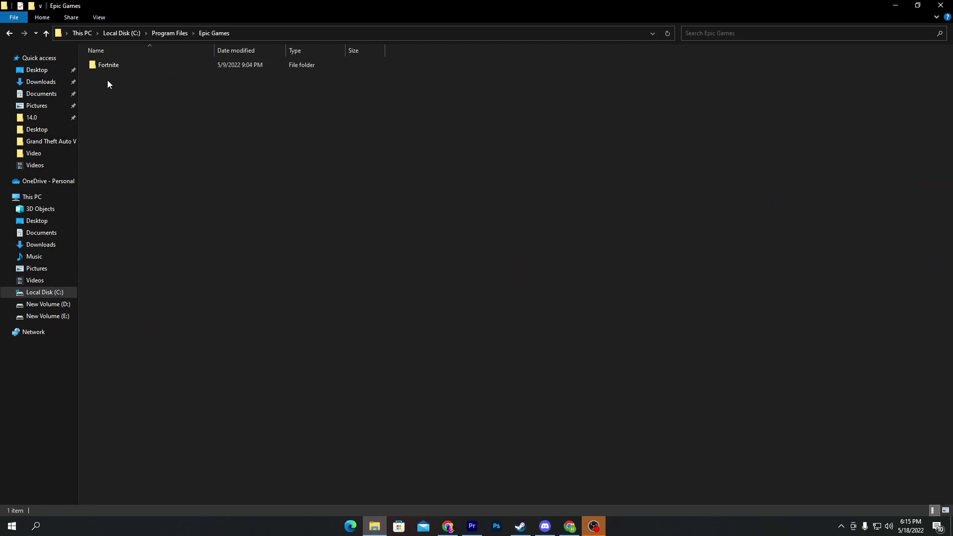
double_click(116, 66)
double_click(120, 93)
double_click(119, 67)
double_click(121, 76)
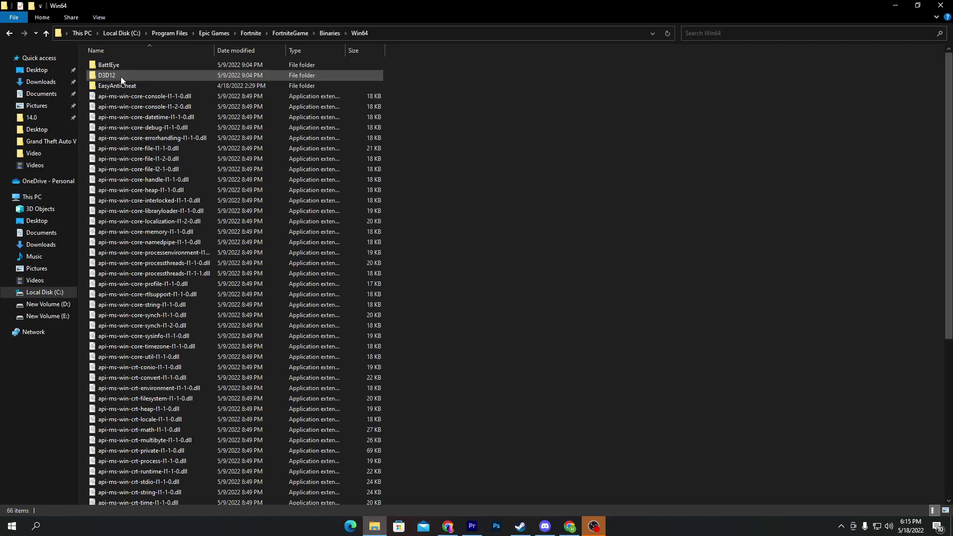
Step: Open the compatibility properties of FortniteLauncher.exe and move the dialog clear of the file list
scroll(191, 252, down, 7)
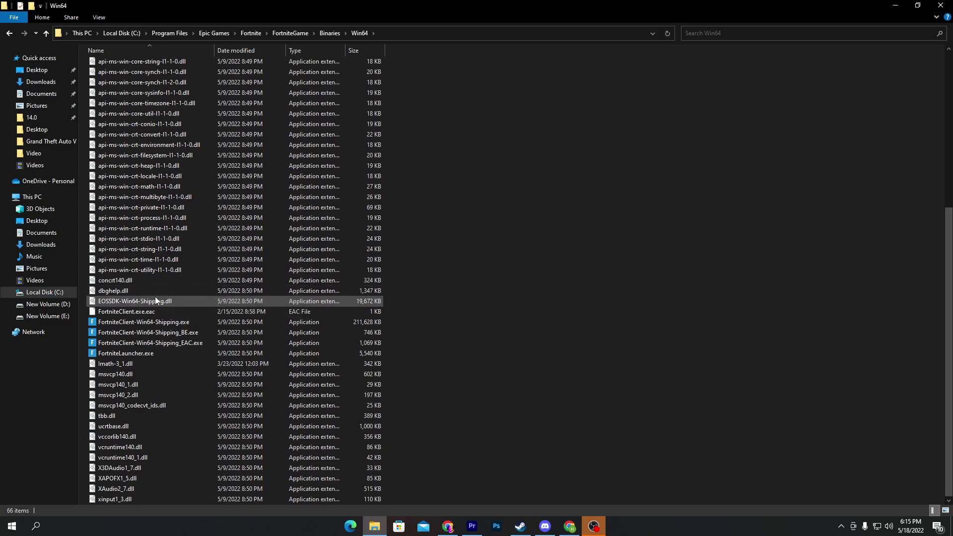
right_click(169, 354)
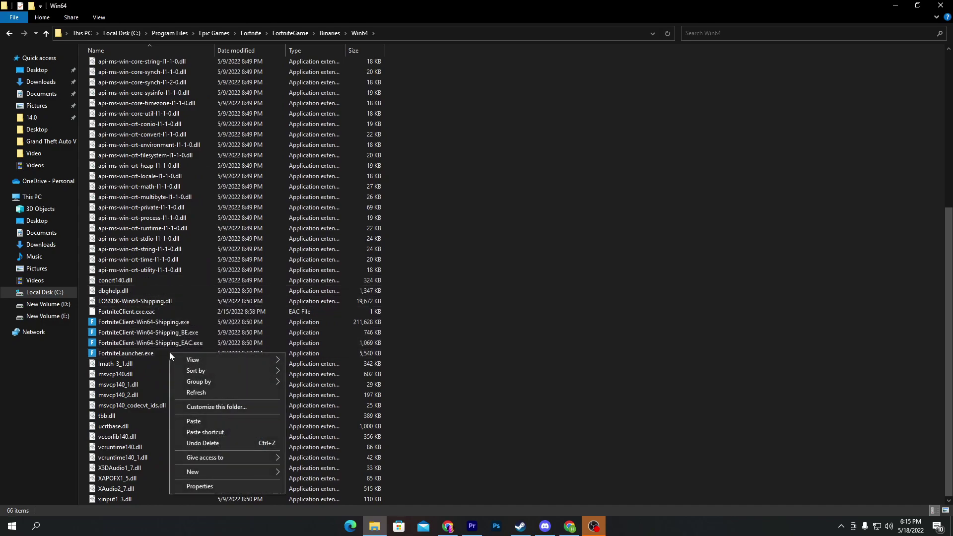
click(149, 353)
right_click(133, 354)
click(160, 346)
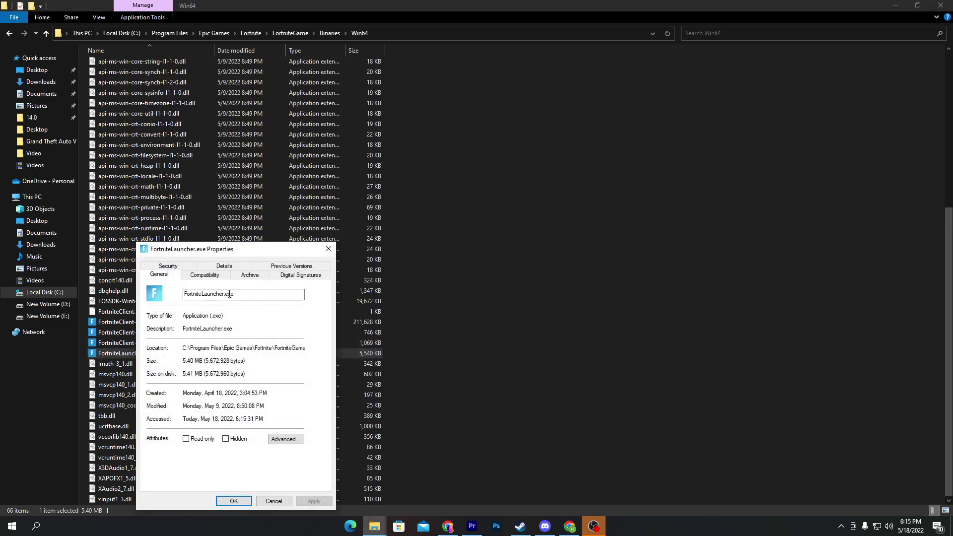
click(205, 274)
drag(214, 250, 435, 131)
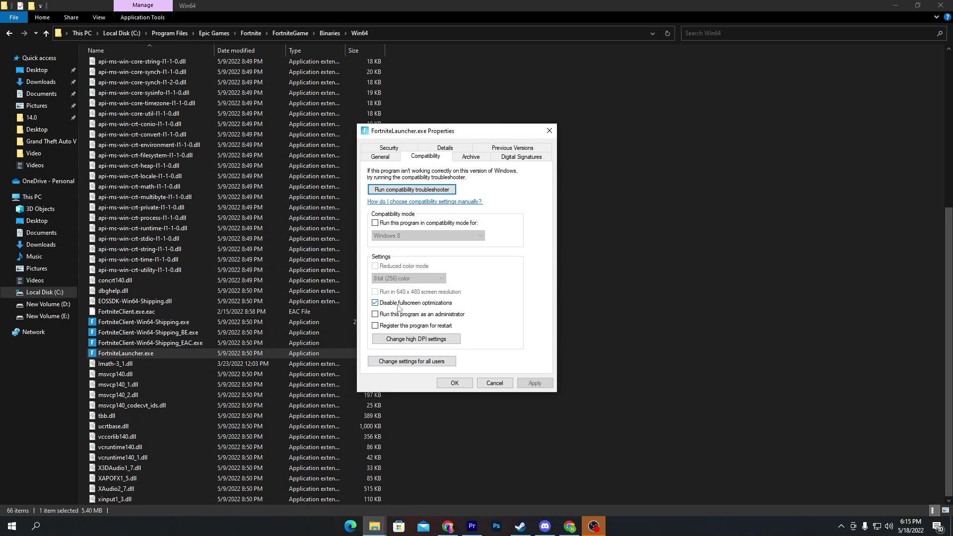
Step: Open the high DPI settings of FortniteLauncher.exe, accept them, and confirm its compatibility properties with fullscreen optimizations disabled
click(406, 339)
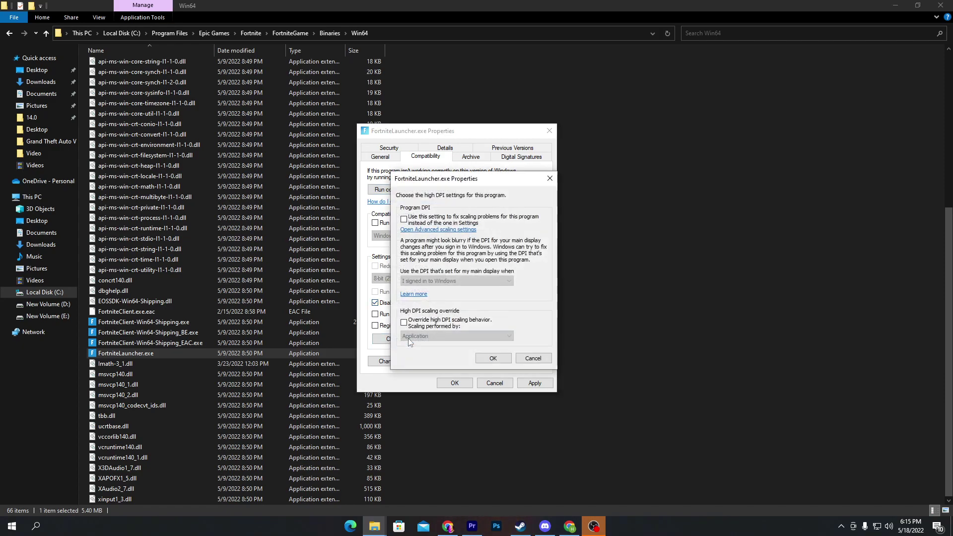
click(494, 357)
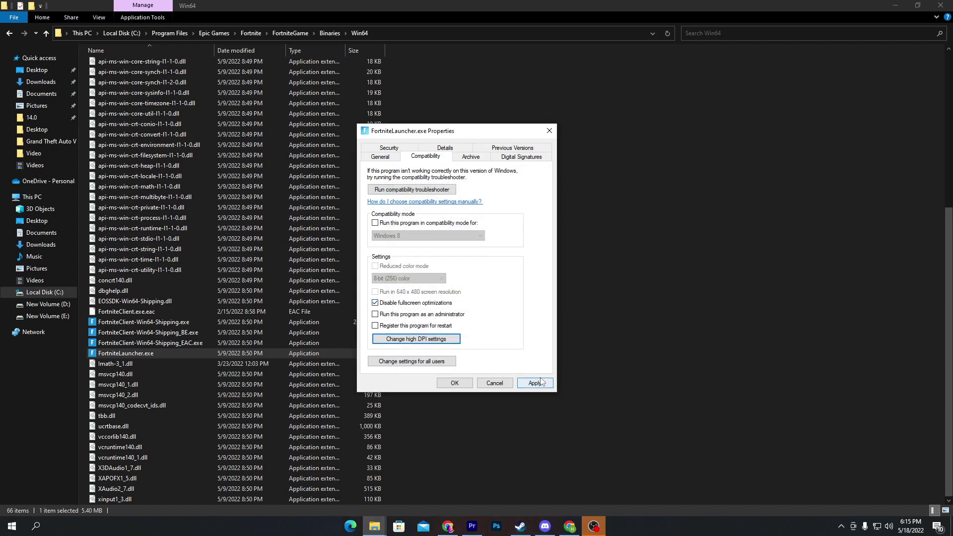
click(453, 383)
Step: Select the four Fortnite executables, copy the Win64 folder's path, and minimize the folder window
drag(400, 322, 254, 353)
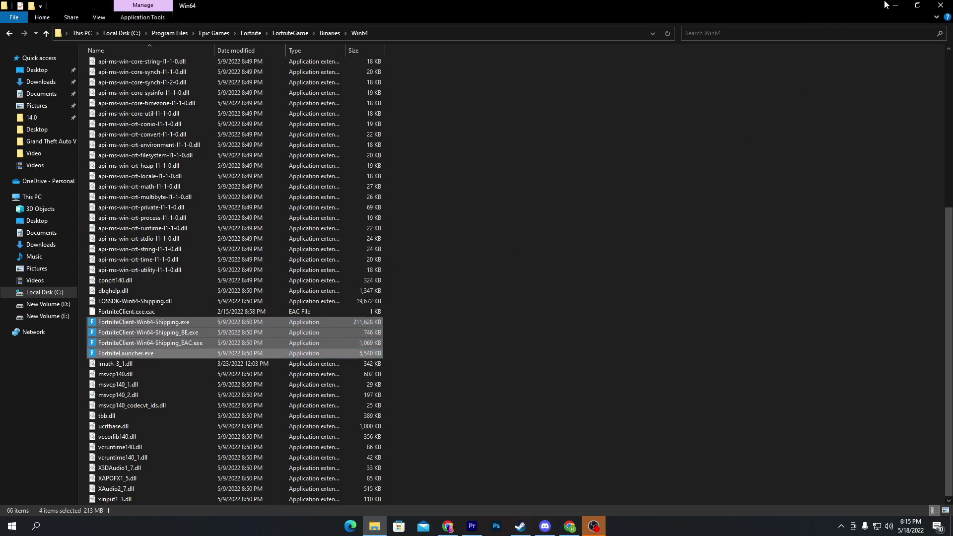
click(387, 33)
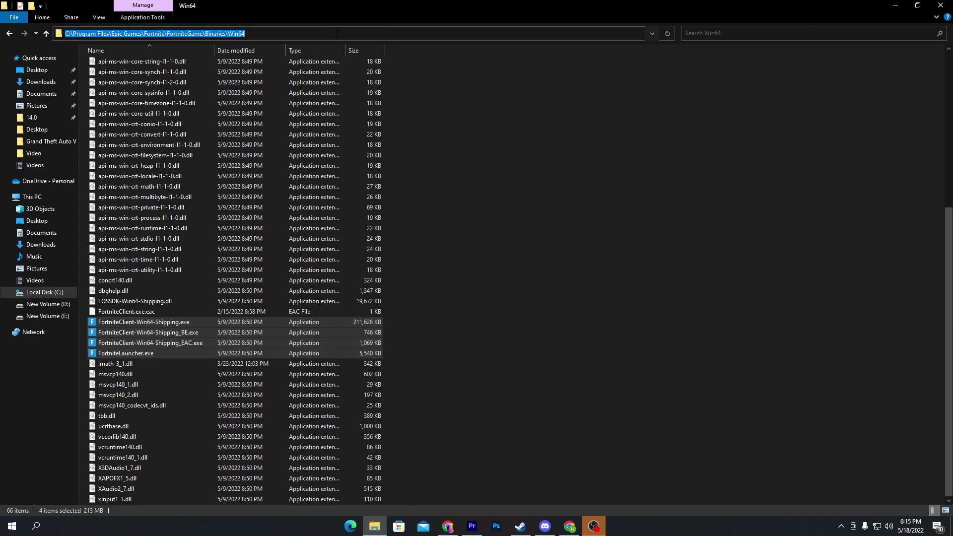
click(895, 6)
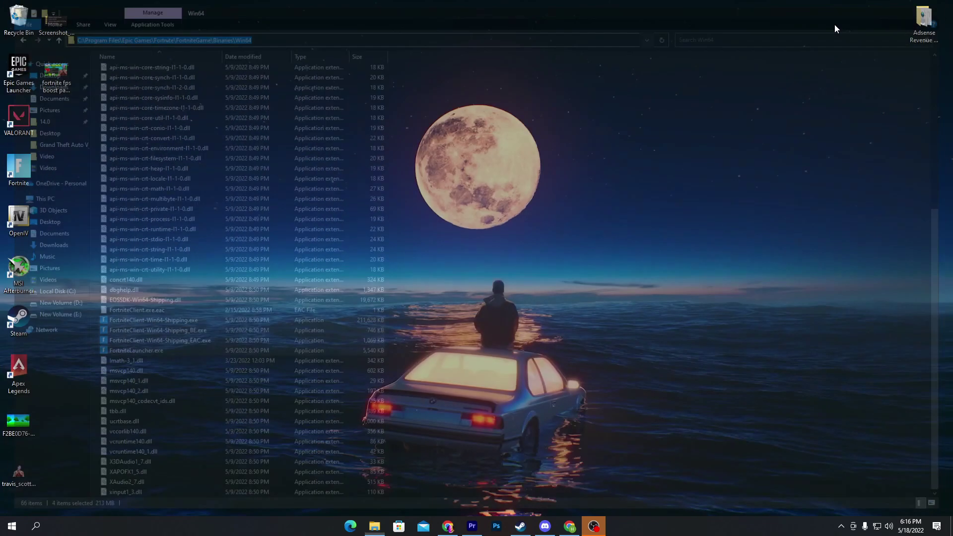
Step: Open the Windows display settings from the desktop and go to Graphics settings
right_click(461, 120)
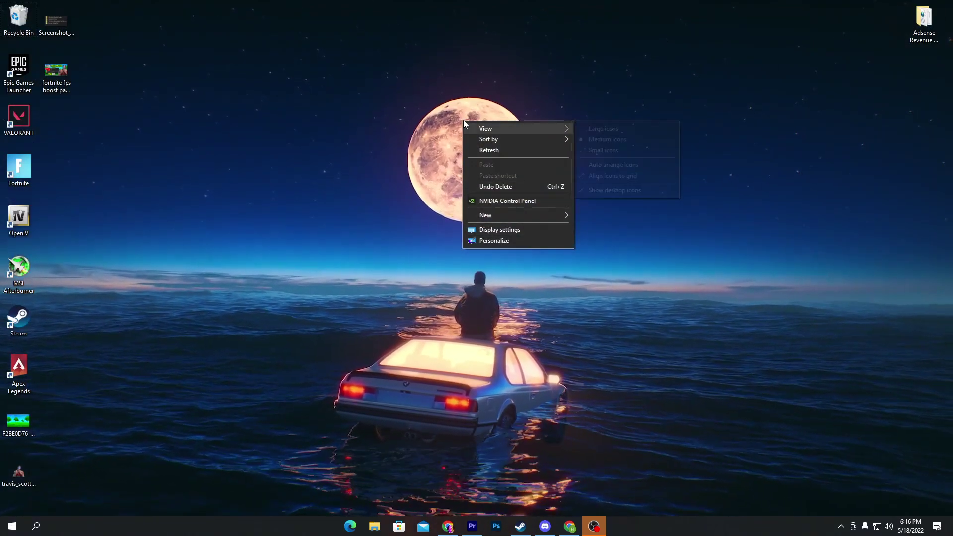
click(499, 229)
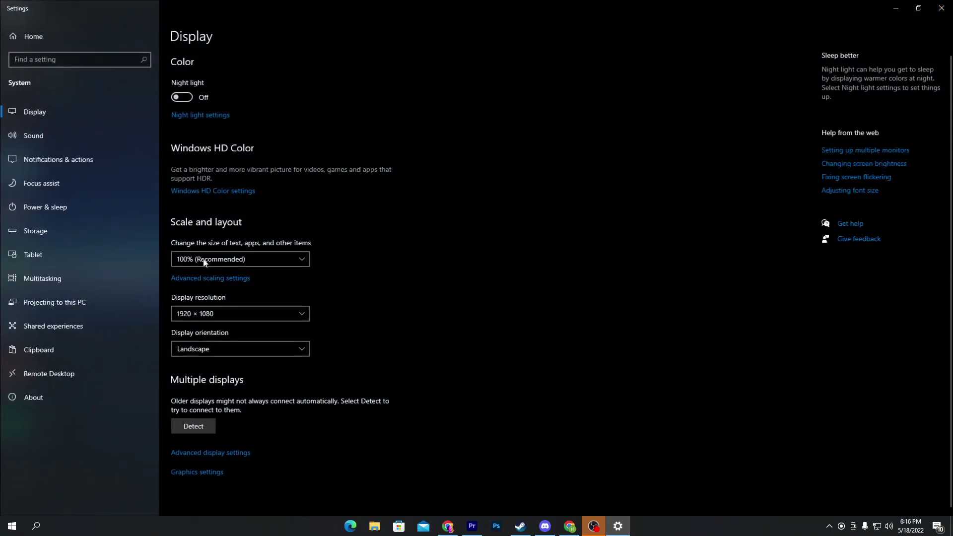
click(185, 472)
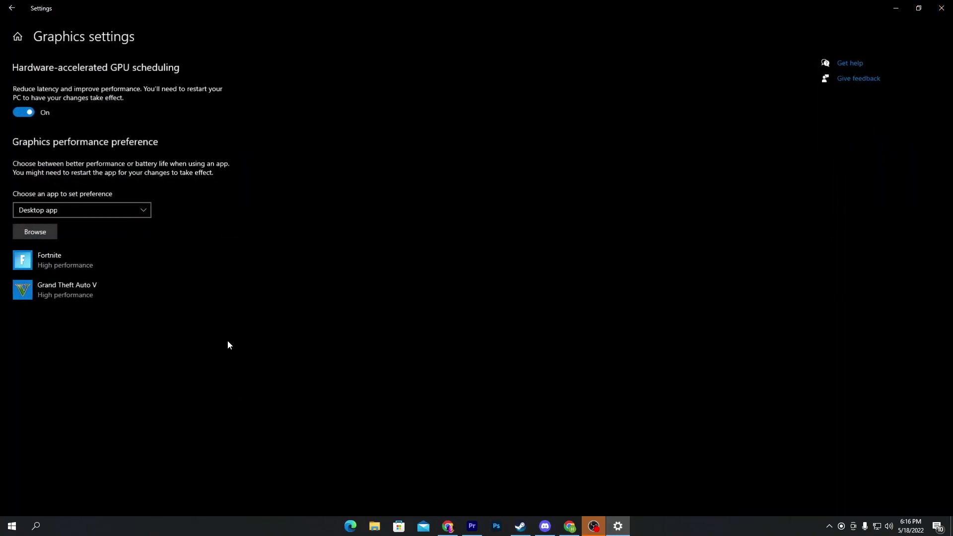
Step: Try to add FortniteClient-Win64-Shipping.exe from the Fortnite Win64 folder as a desktop app in the graphics performance preferences
click(31, 232)
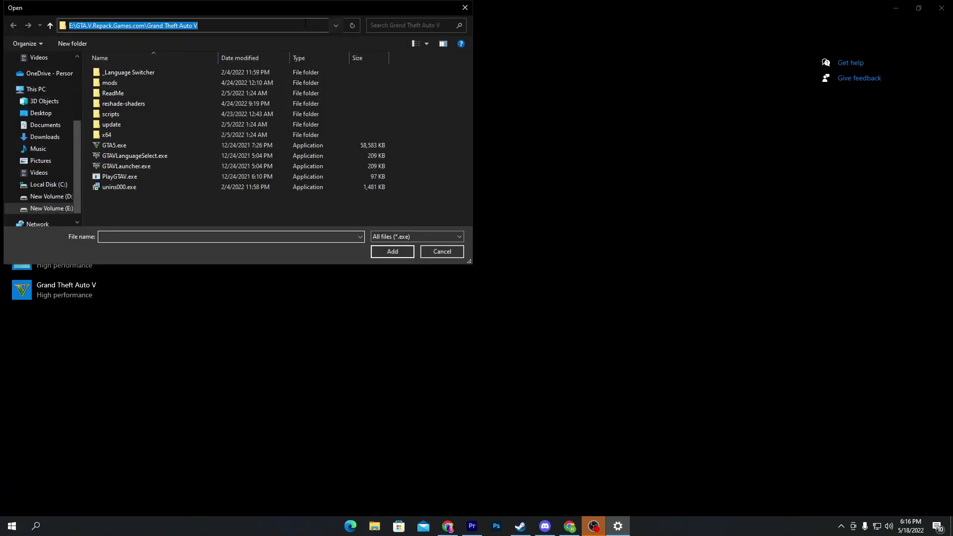
key(Return)
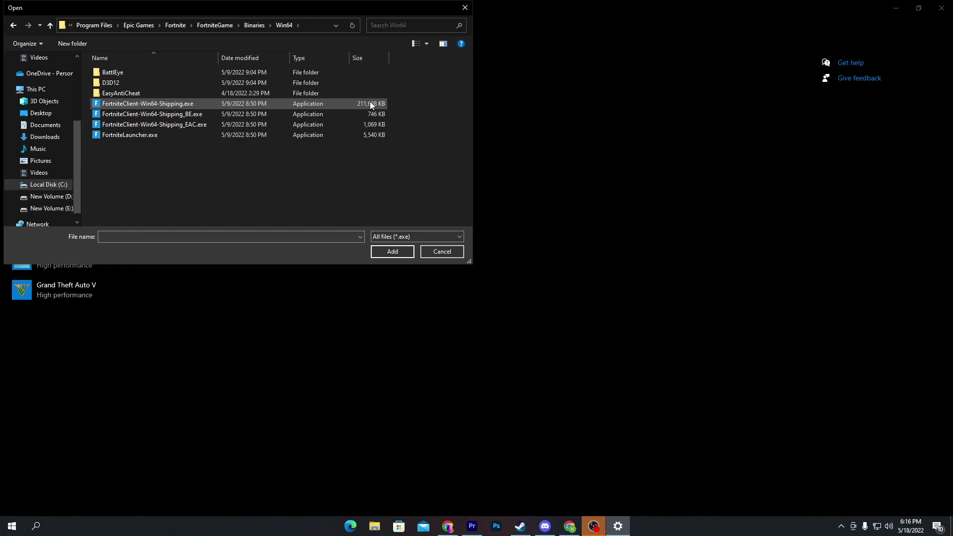
click(113, 104)
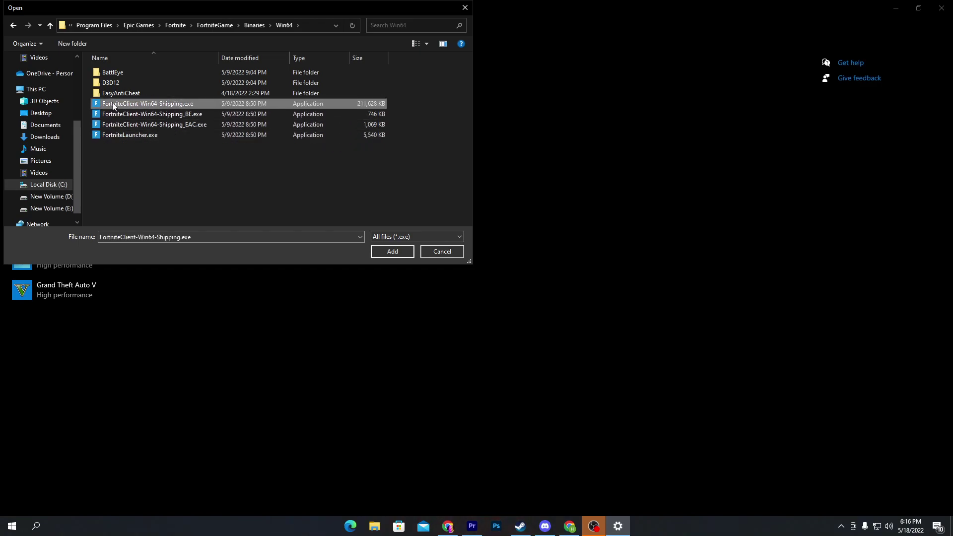
click(386, 251)
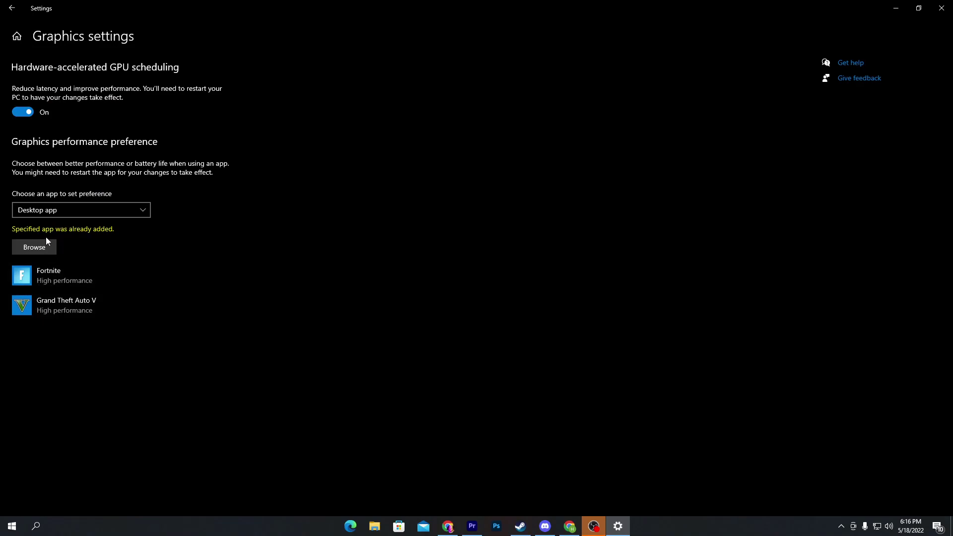
Step: Save Fortnite's graphics preference as High performance
click(57, 272)
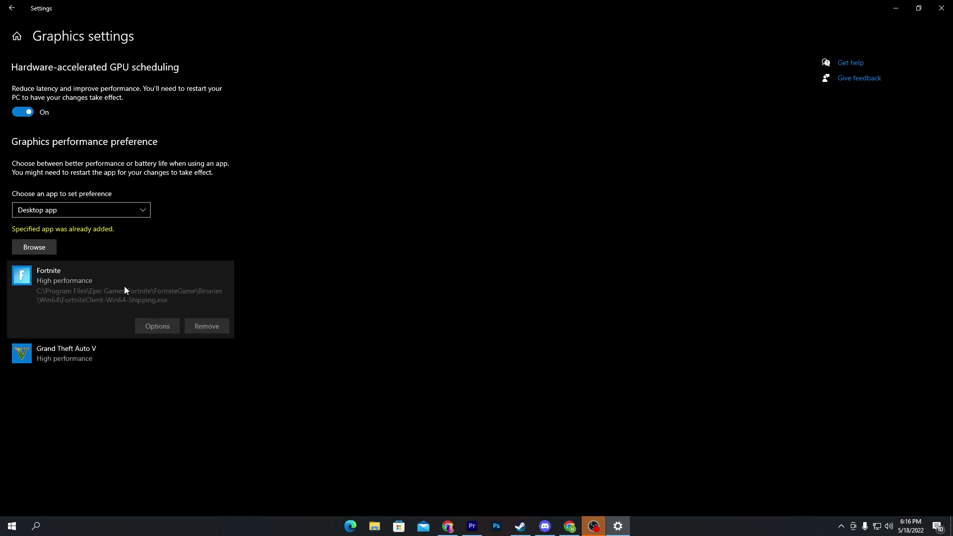
click(158, 326)
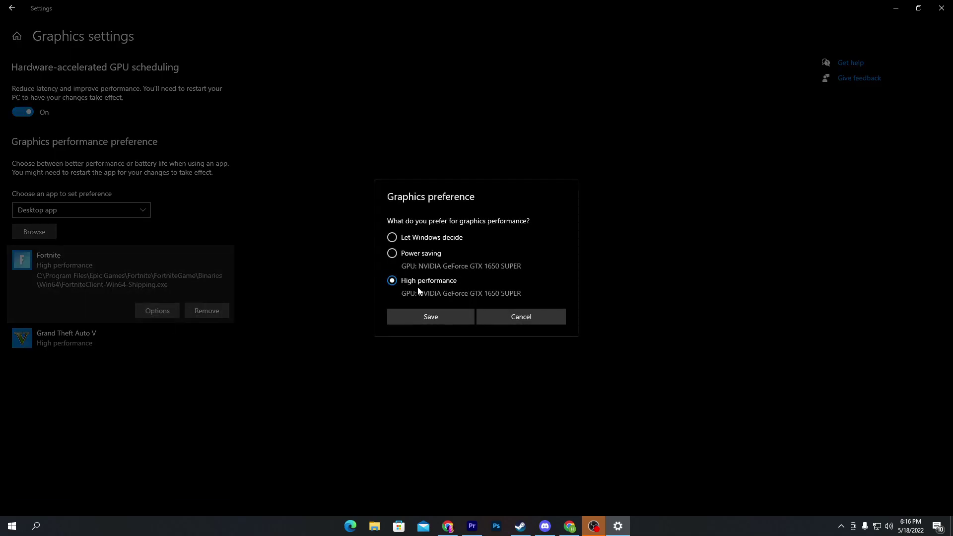
click(441, 317)
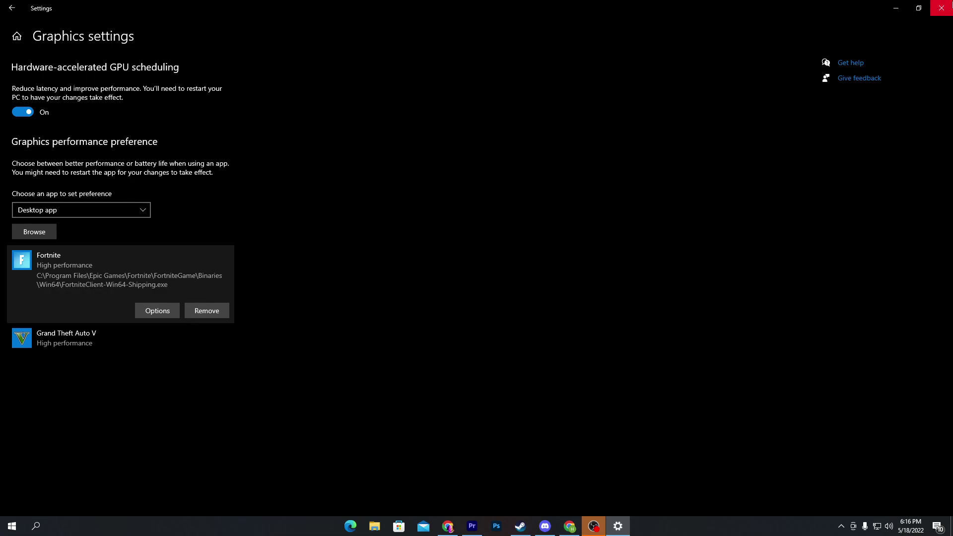